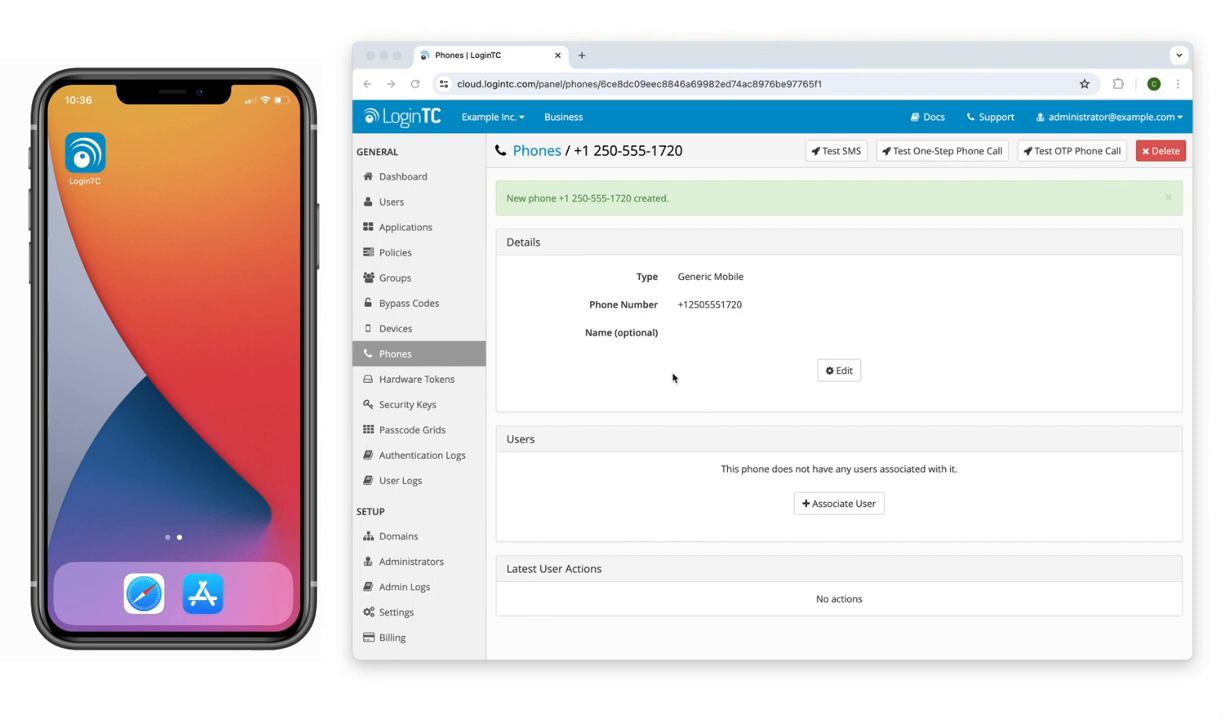
Step: Start an SMS test for the newly created Generic Mobile phone
left_click(823, 152)
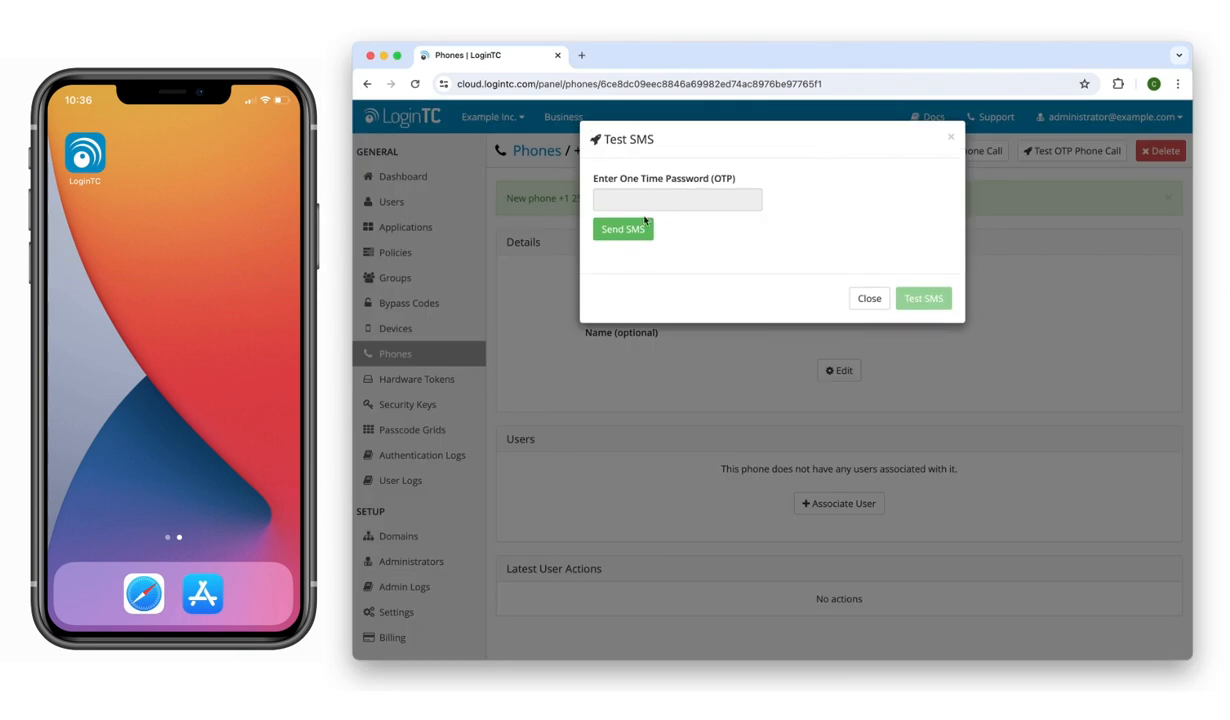
Step: Text a test code to the new phone, enter the received code, and confirm it verifies as correct
left_click(636, 238)
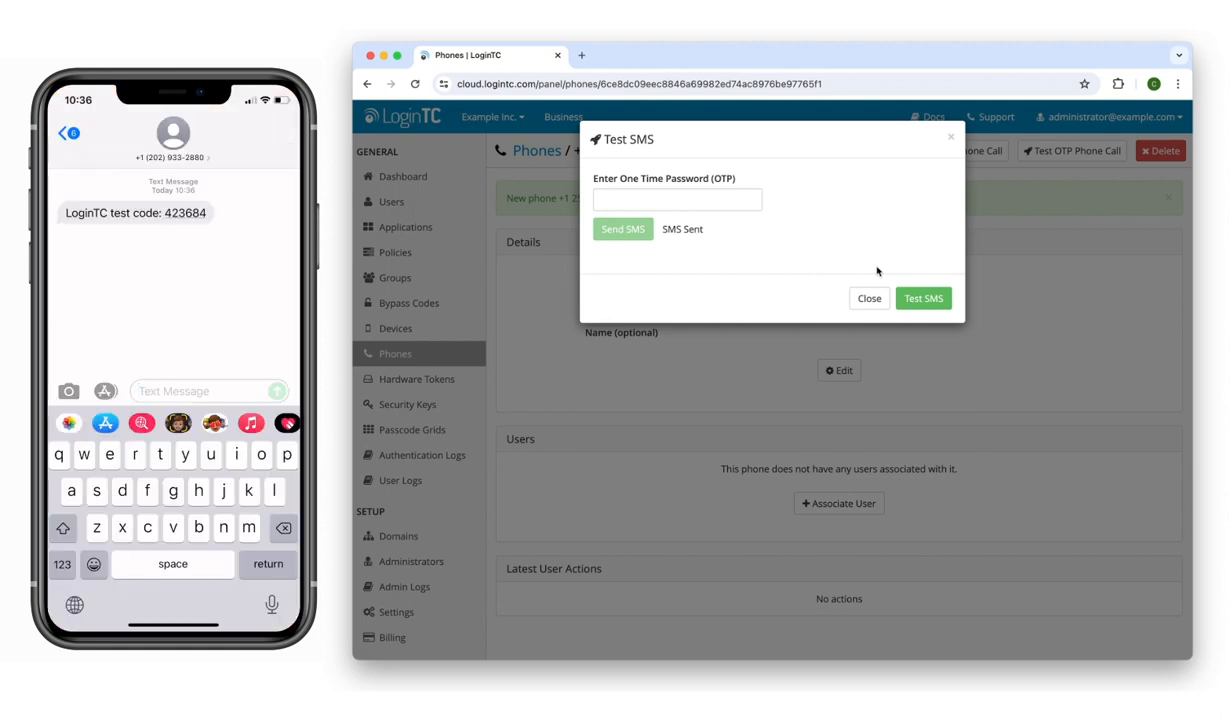
left_click(677, 200)
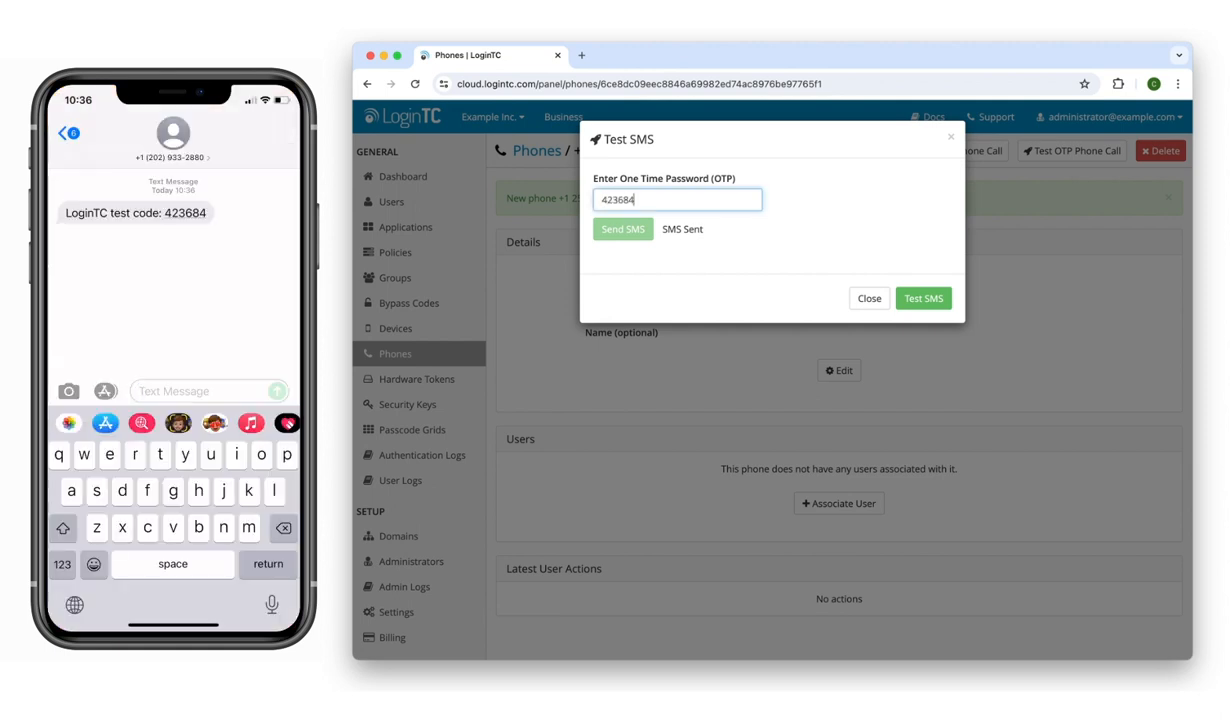
left_click(940, 300)
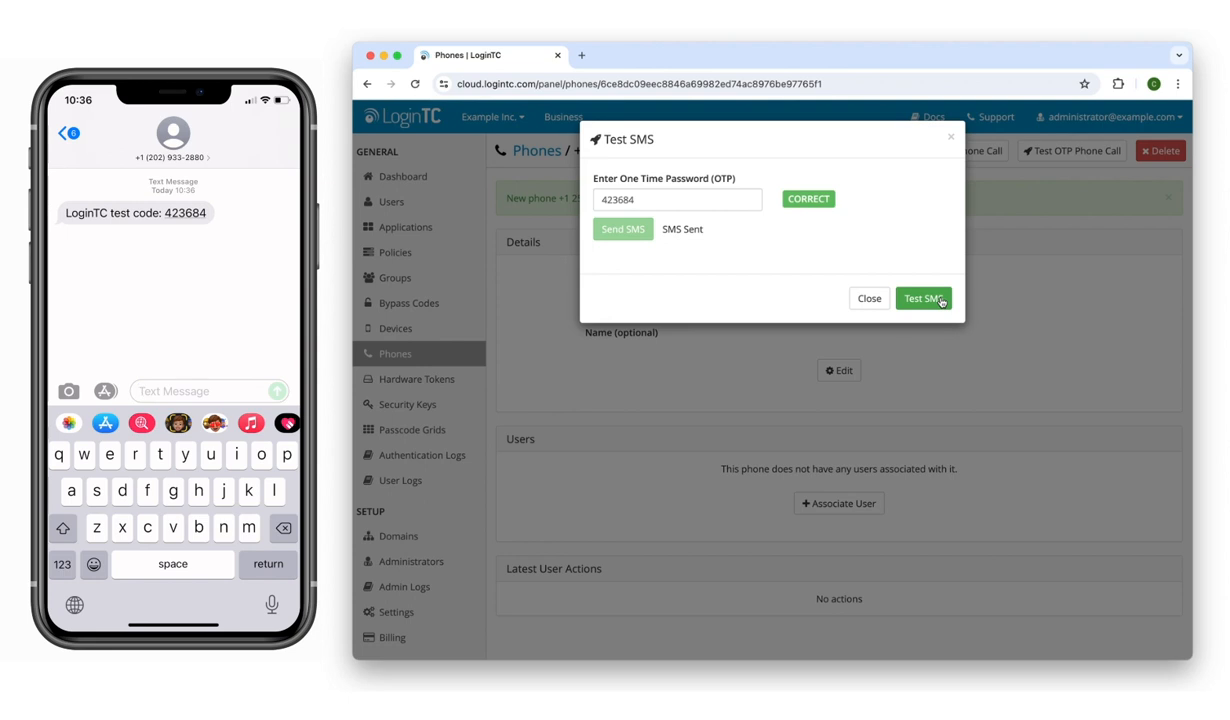
left_click(866, 300)
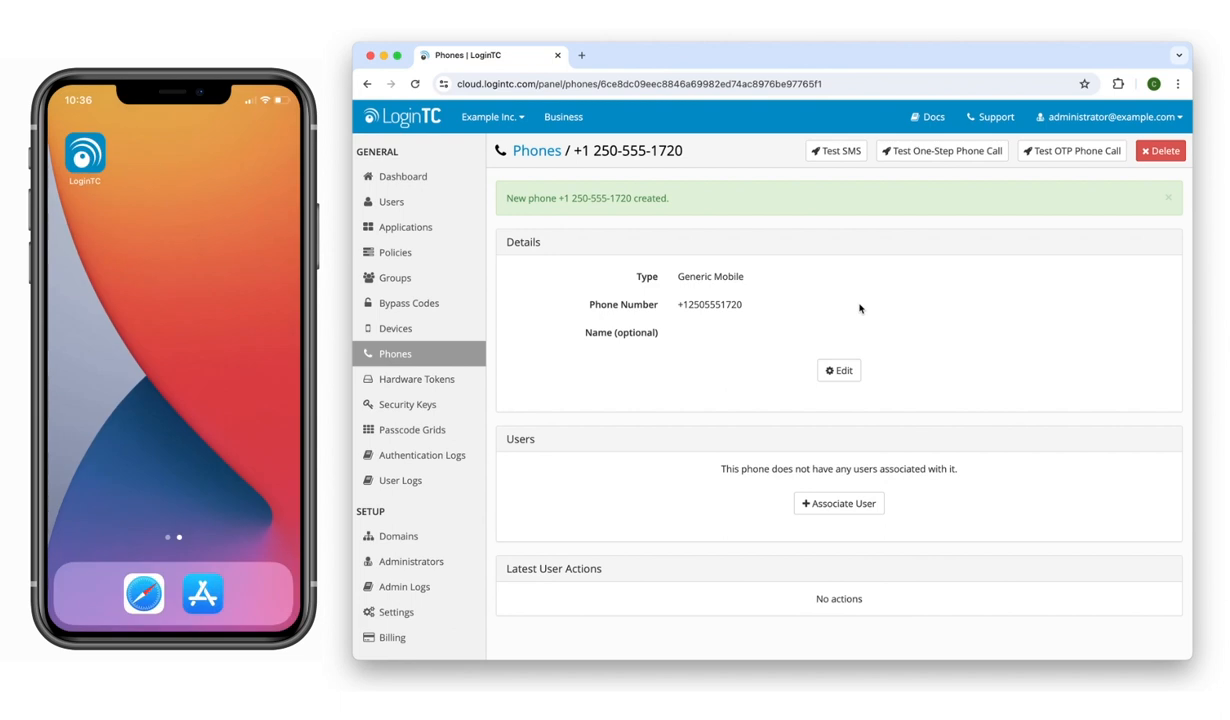
Step: Run a one-step phone call test to the new phone and close it once approved
left_click(950, 151)
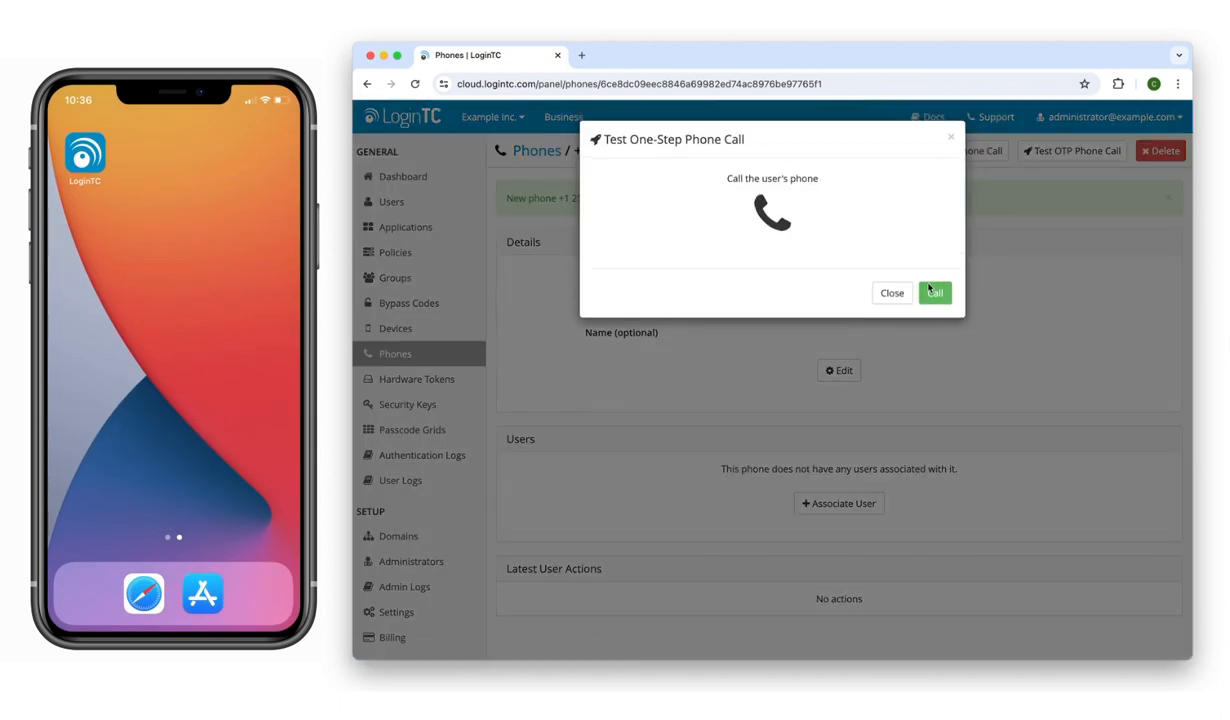
left_click(933, 291)
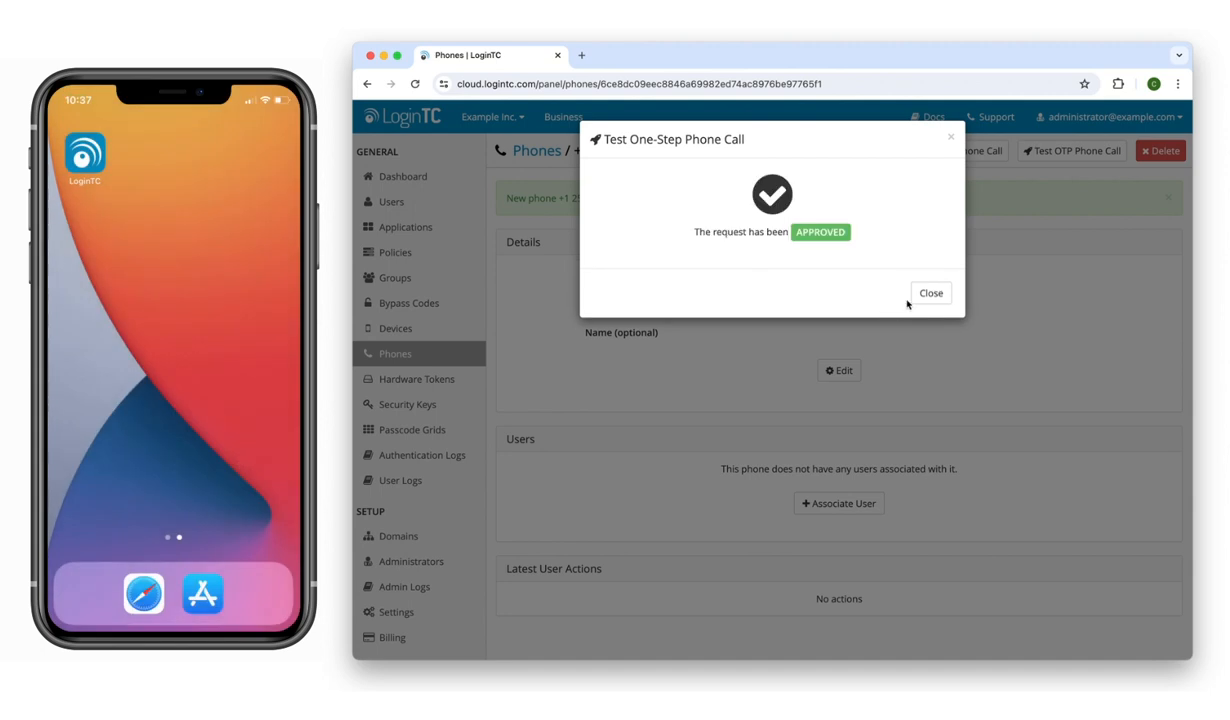
left_click(928, 294)
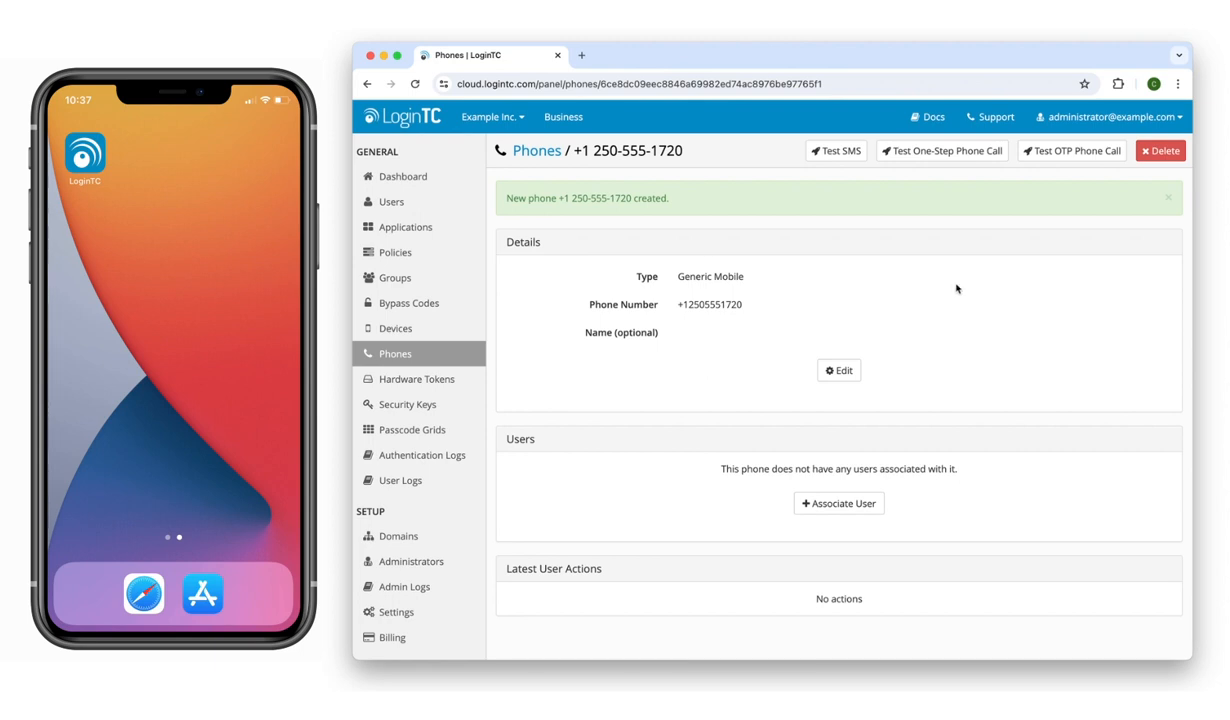
Step: Run an OTP phone call test, entering the spoken code and confirming it is correct
left_click(1028, 152)
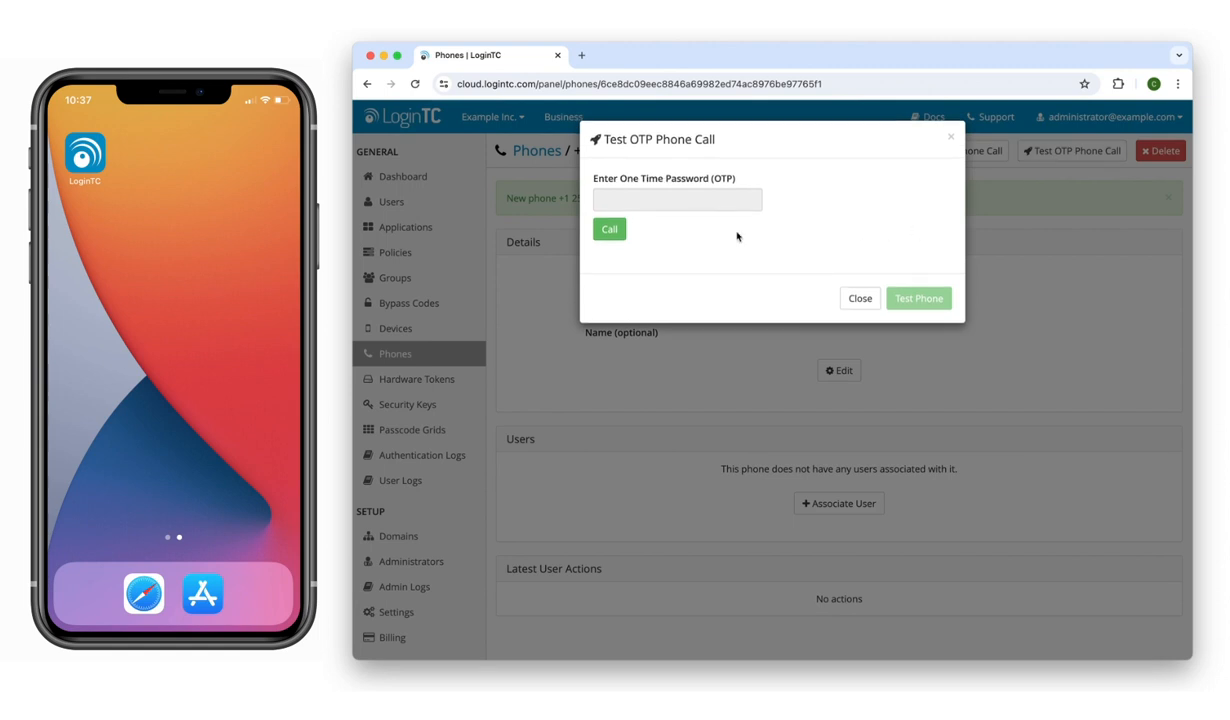
left_click(608, 230)
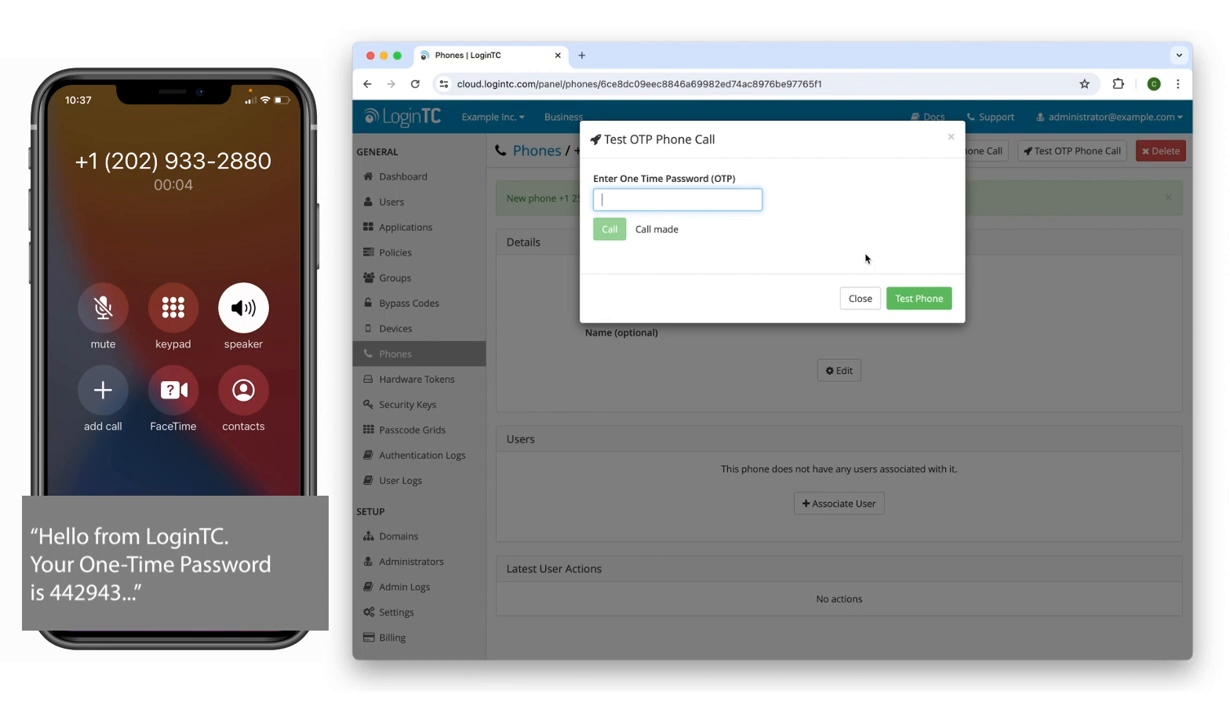
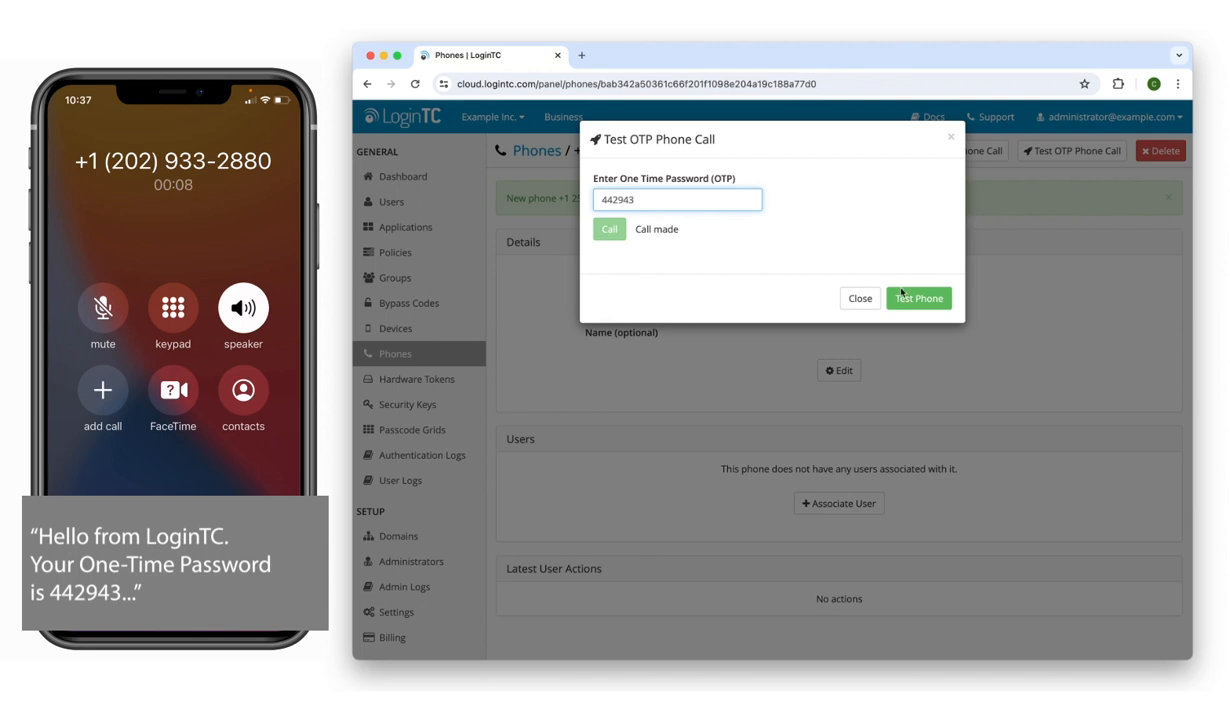
left_click(905, 298)
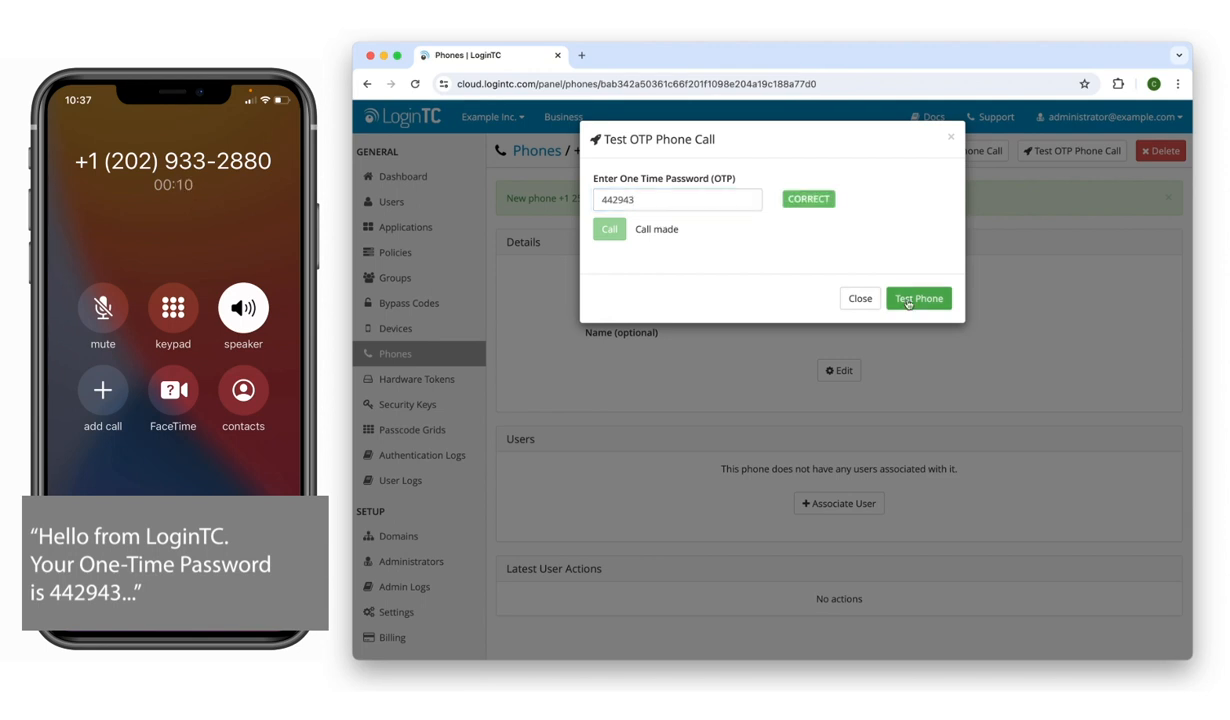
left_click(853, 304)
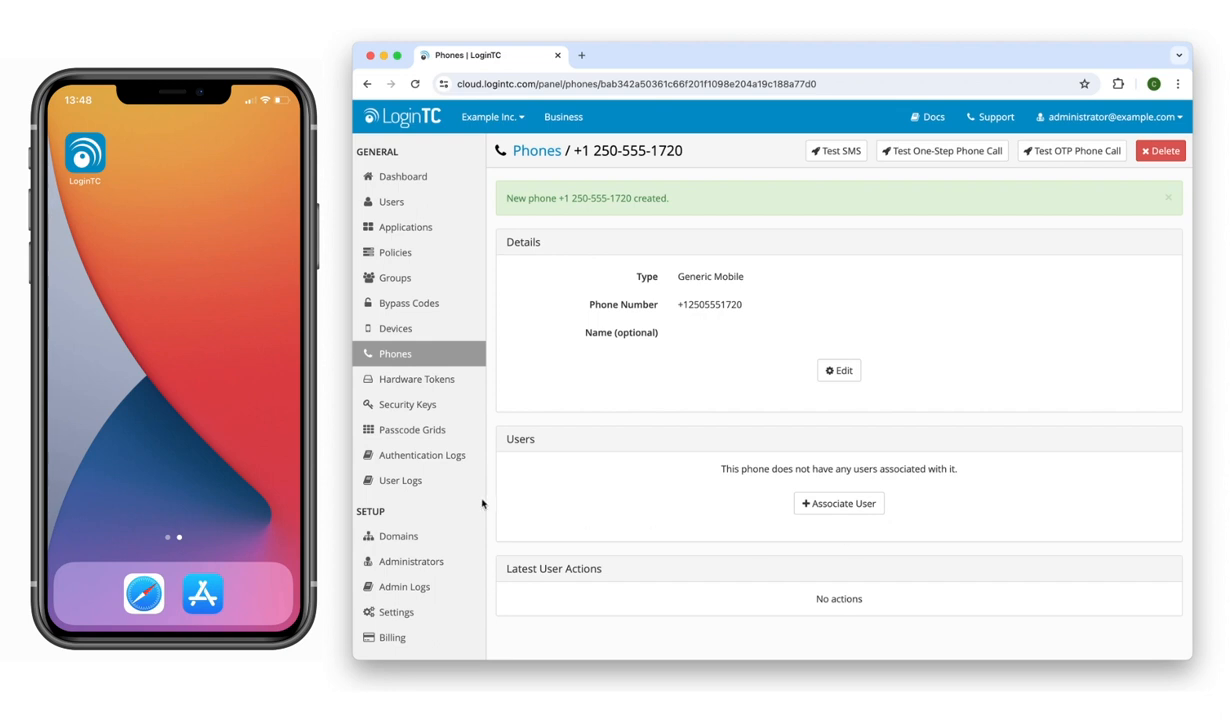
Step: Open Billing and scroll to Telephony Credits: 0 account credits, 398 backup credits remaining
left_click(404, 642)
scroll(881, 552, "down", 3)
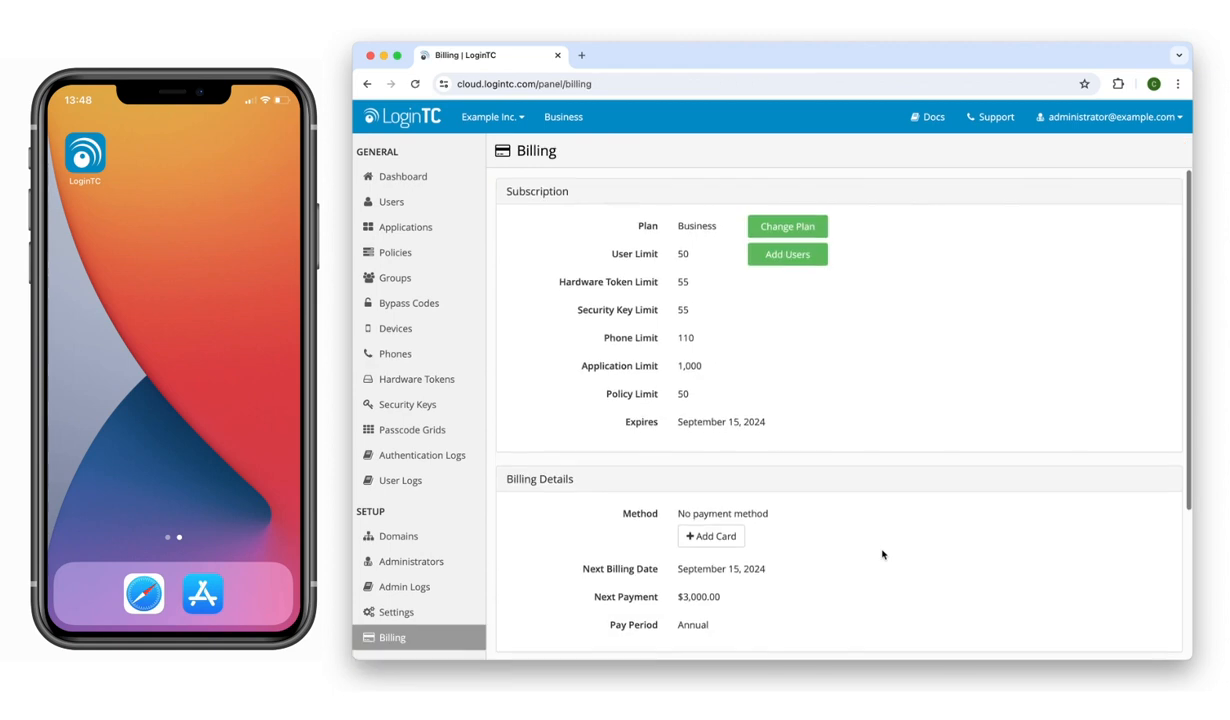
scroll(881, 552, "down", 3)
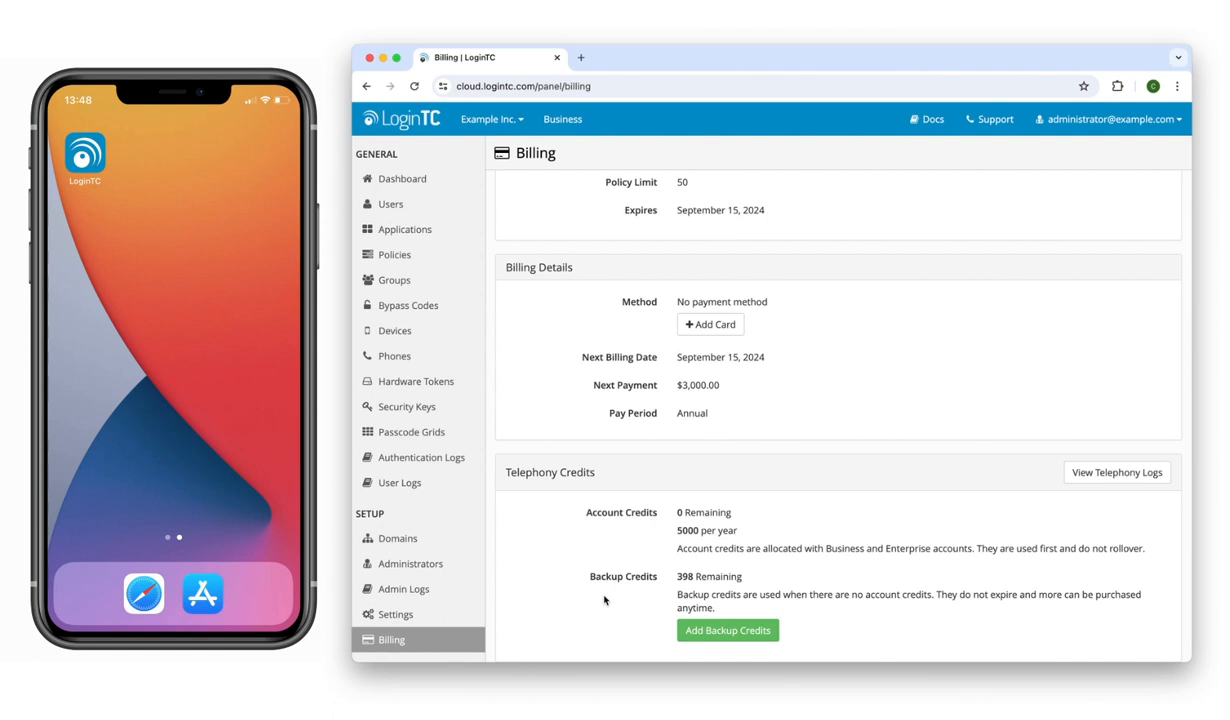
Step: Open the Telephony Logs listing the SMS and phone call tests with credits used
left_click(1087, 473)
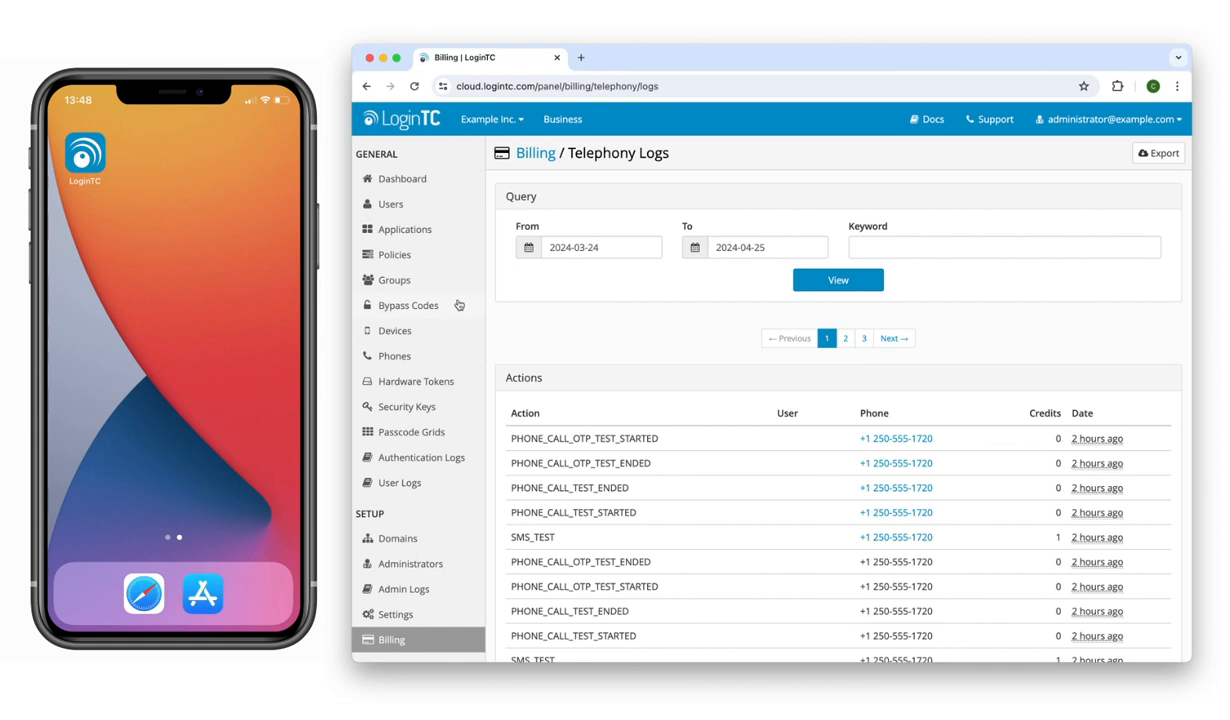
Step: Search the Phones list for the test phone number and open its details page
left_click(388, 352)
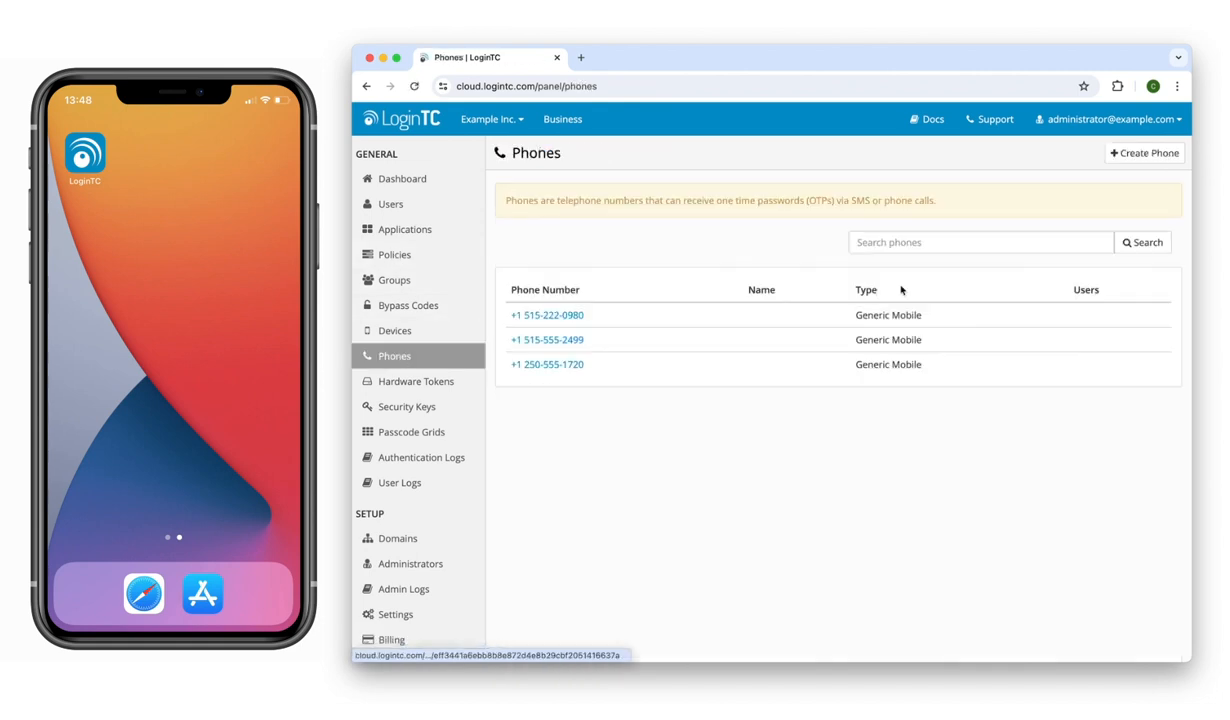
left_click(972, 241)
type("2505551720")
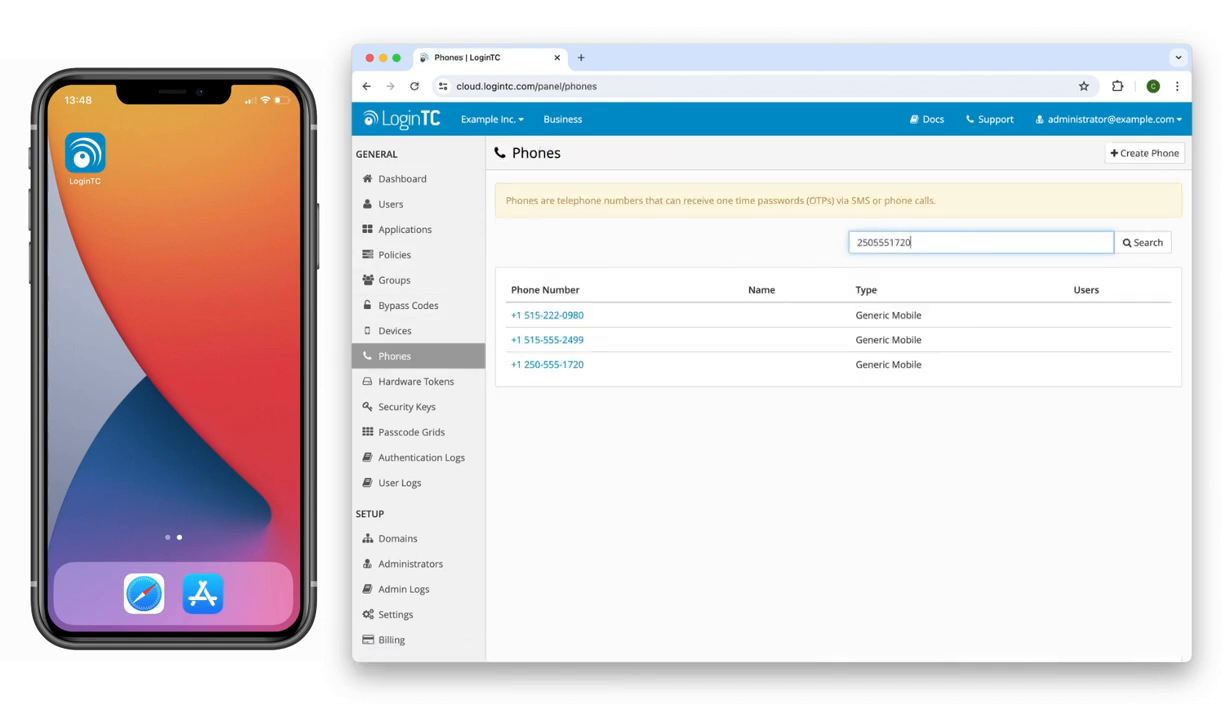
left_click(1144, 249)
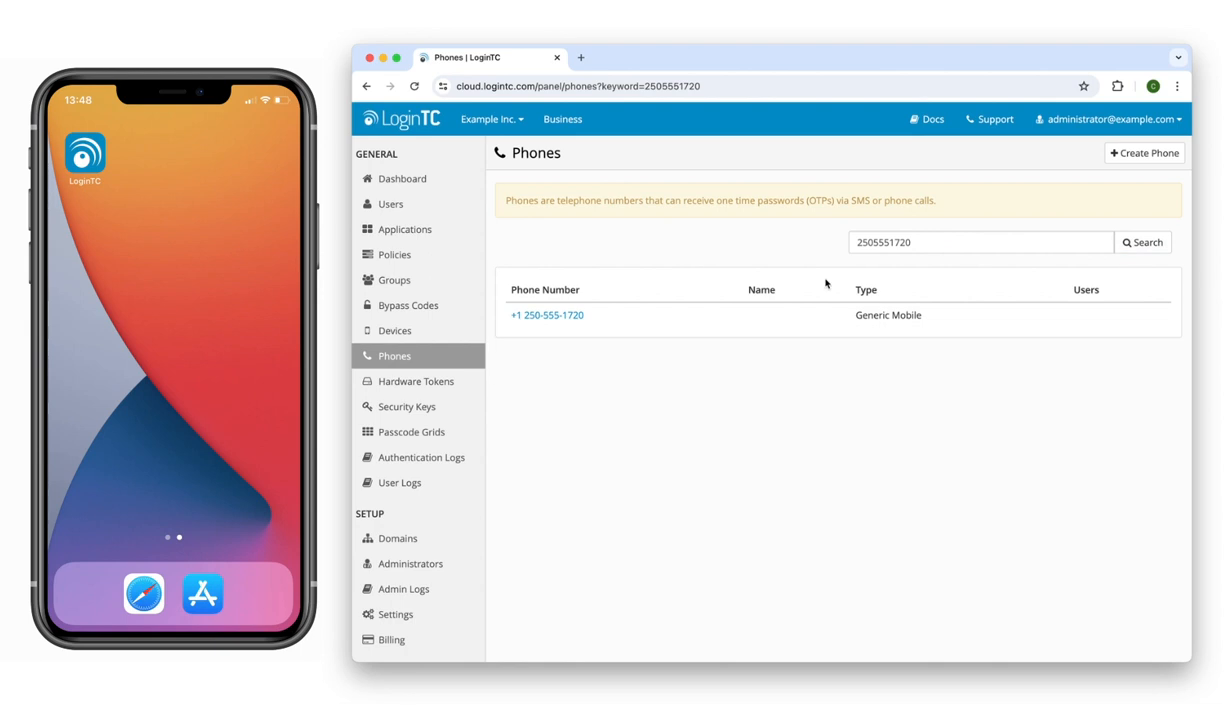
left_click(555, 314)
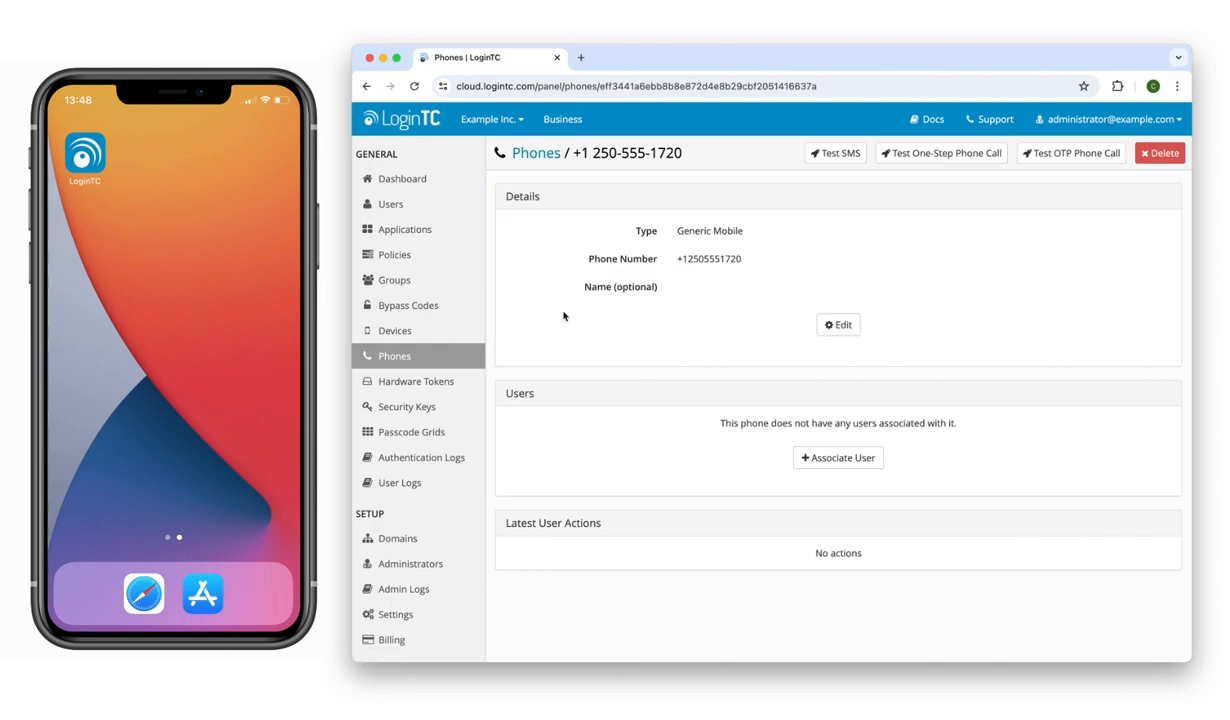
Step: Associate the chosen user account with this phone, then go to Policies
left_click(862, 462)
left_click(950, 186)
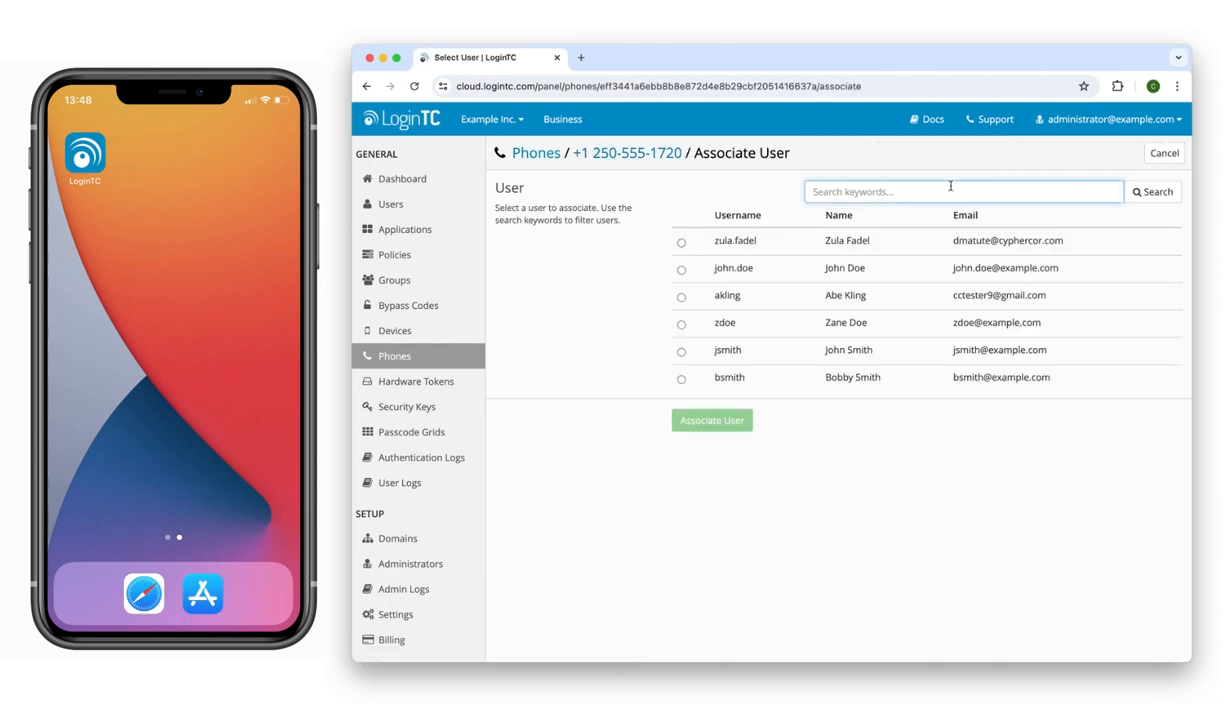
type("john.doe")
left_click(1150, 191)
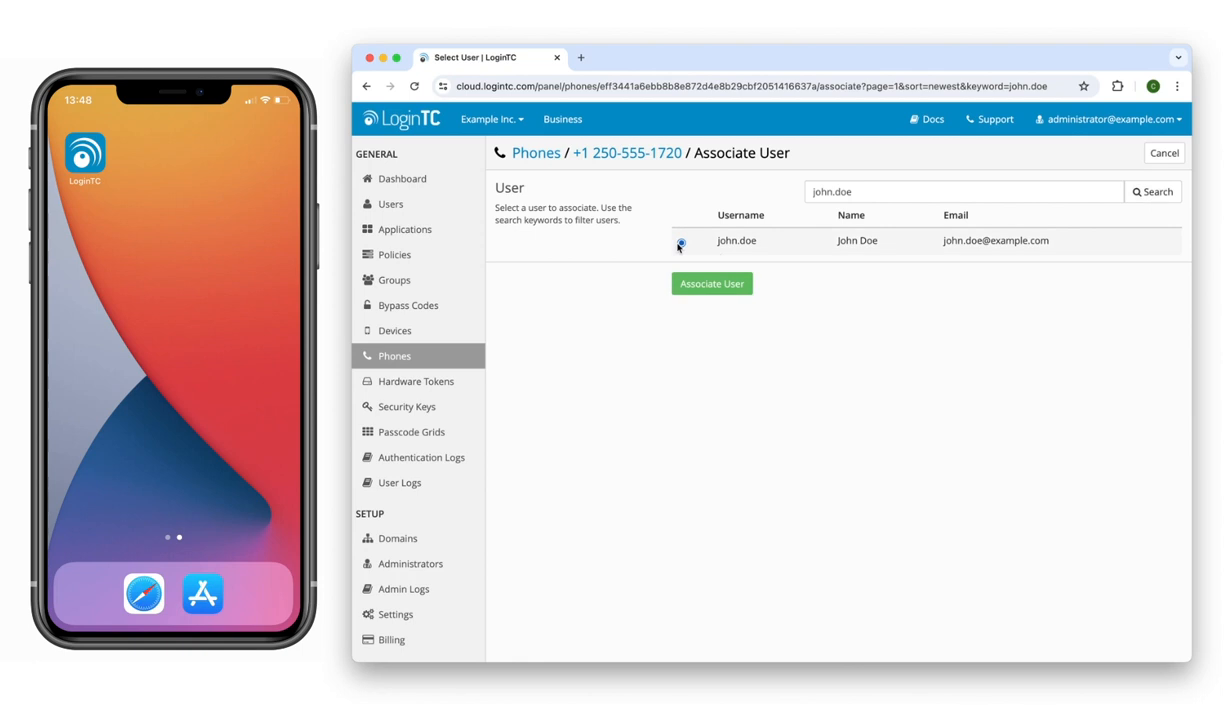
left_click(727, 286)
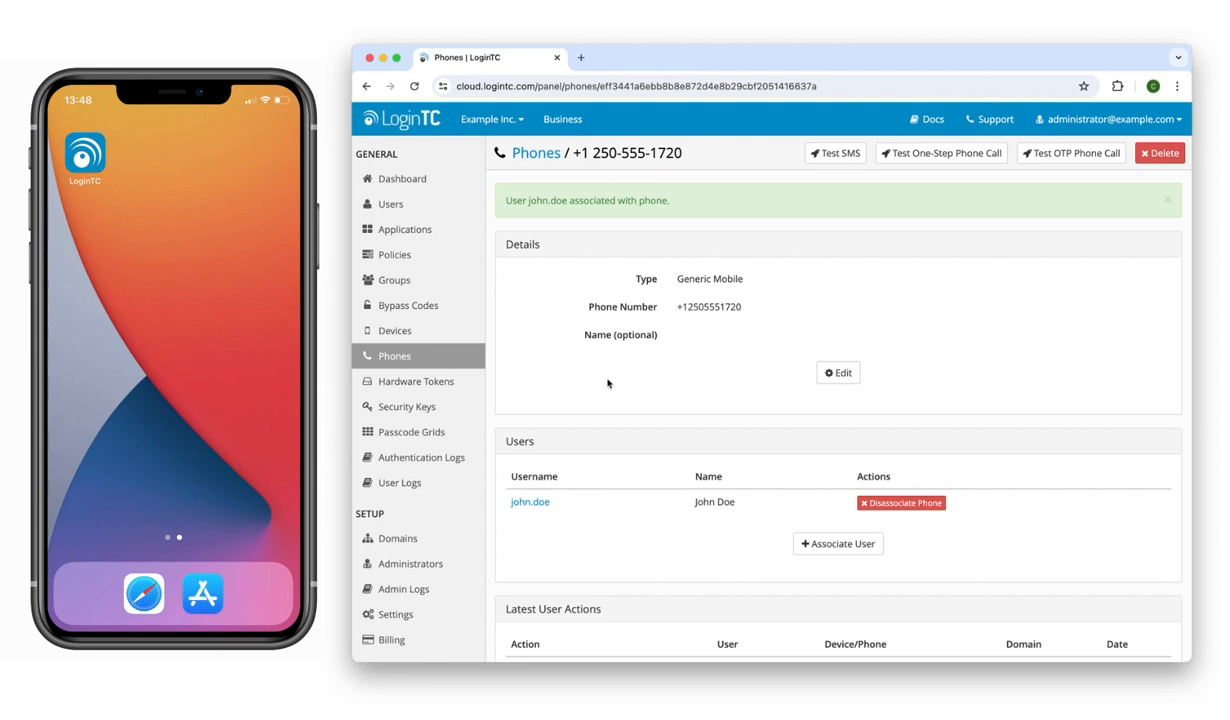
left_click(384, 254)
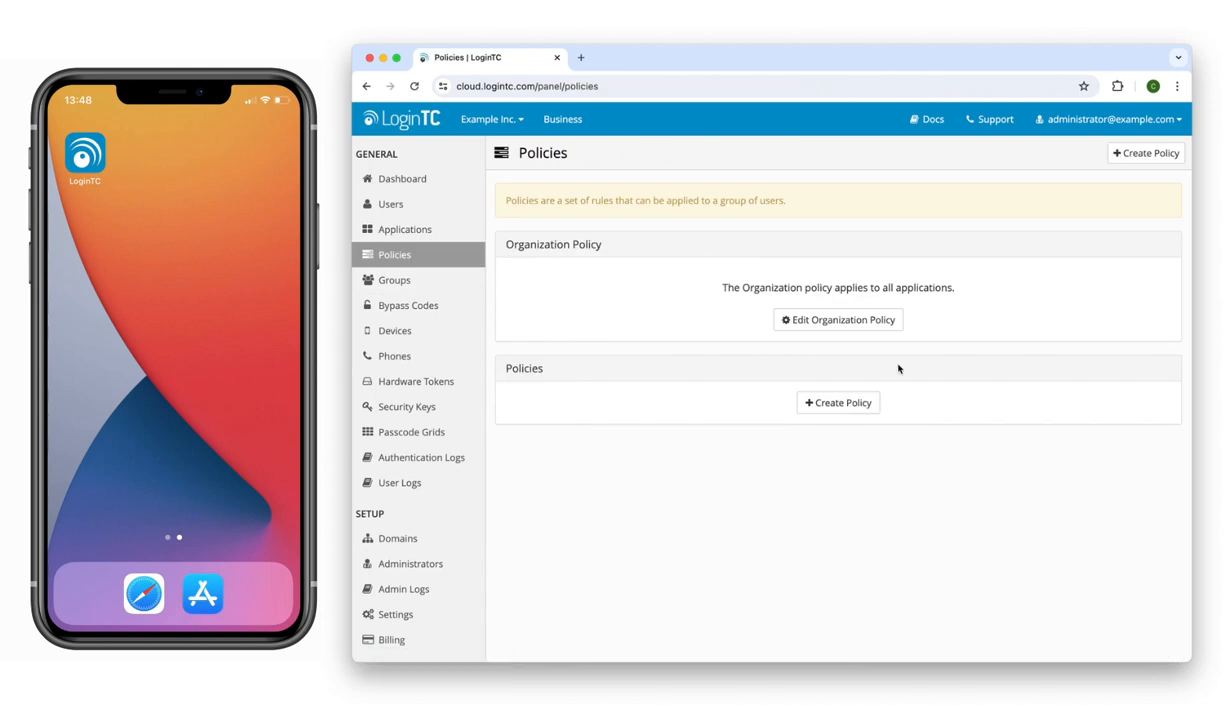
Step: Create policy 'Phone Authentication' with SMS OTP enabled and one-step phone calls allowed
left_click(850, 403)
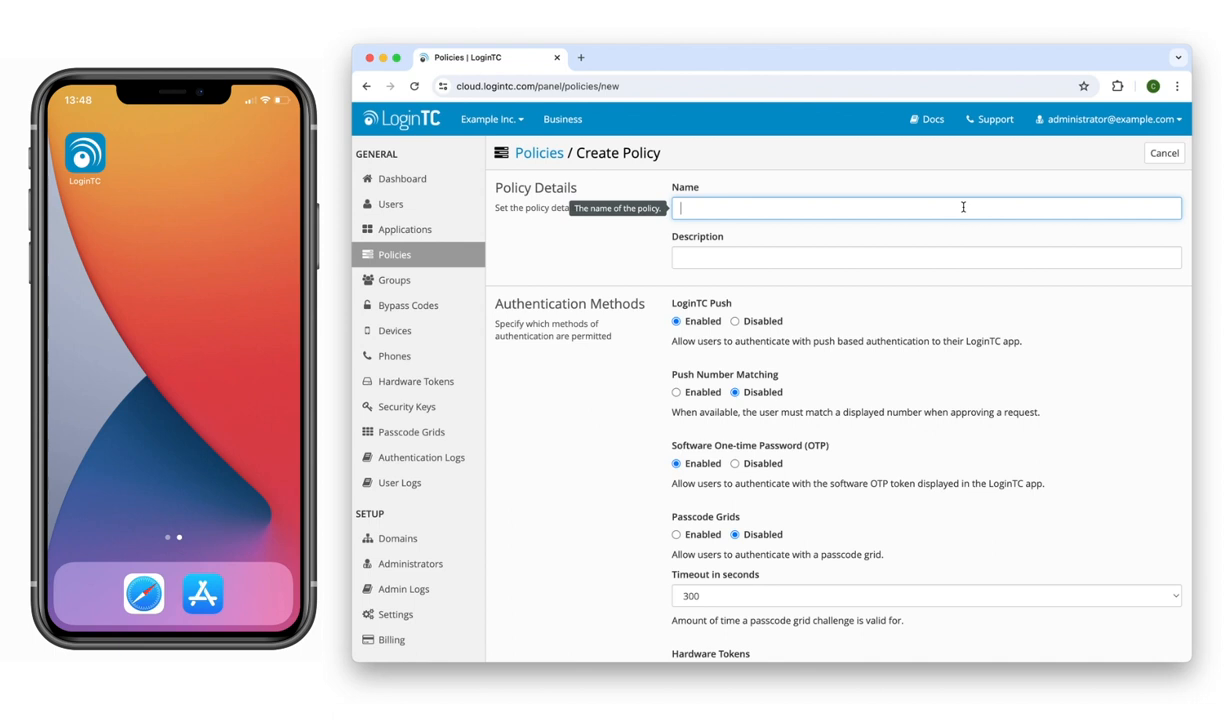
type("Phone Authentication")
scroll(950, 458, "down", 10)
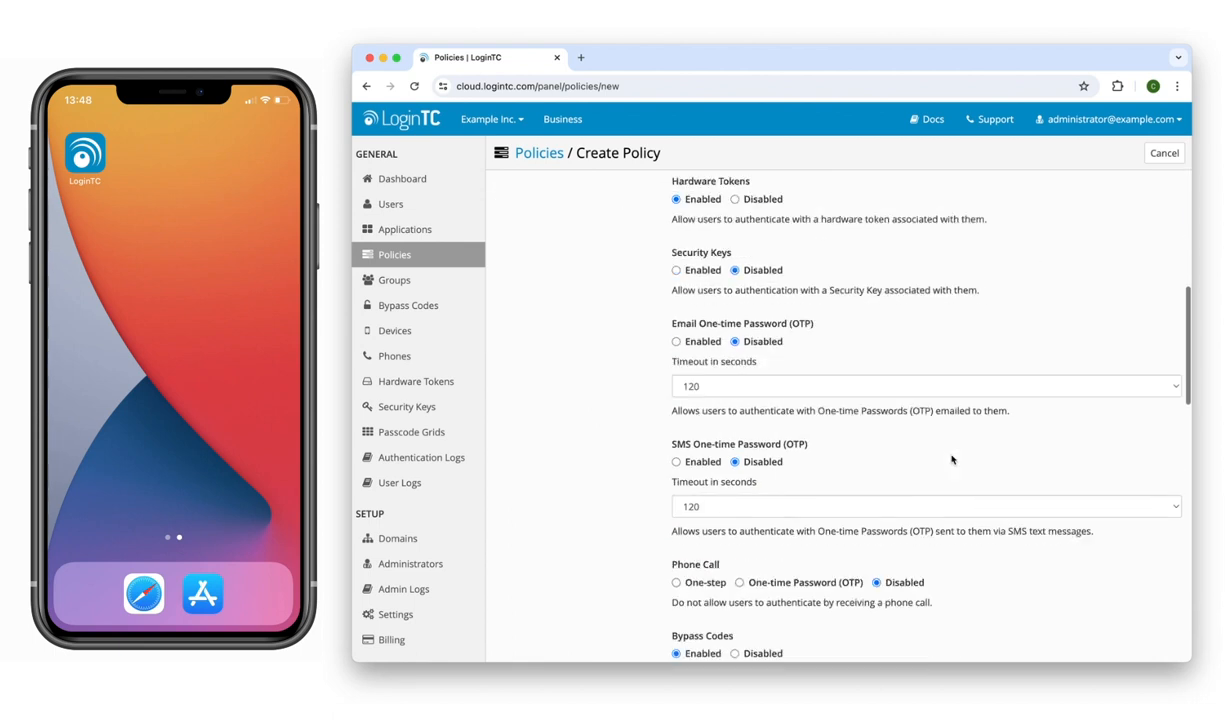
scroll(951, 459, "down", 3)
left_click(676, 315)
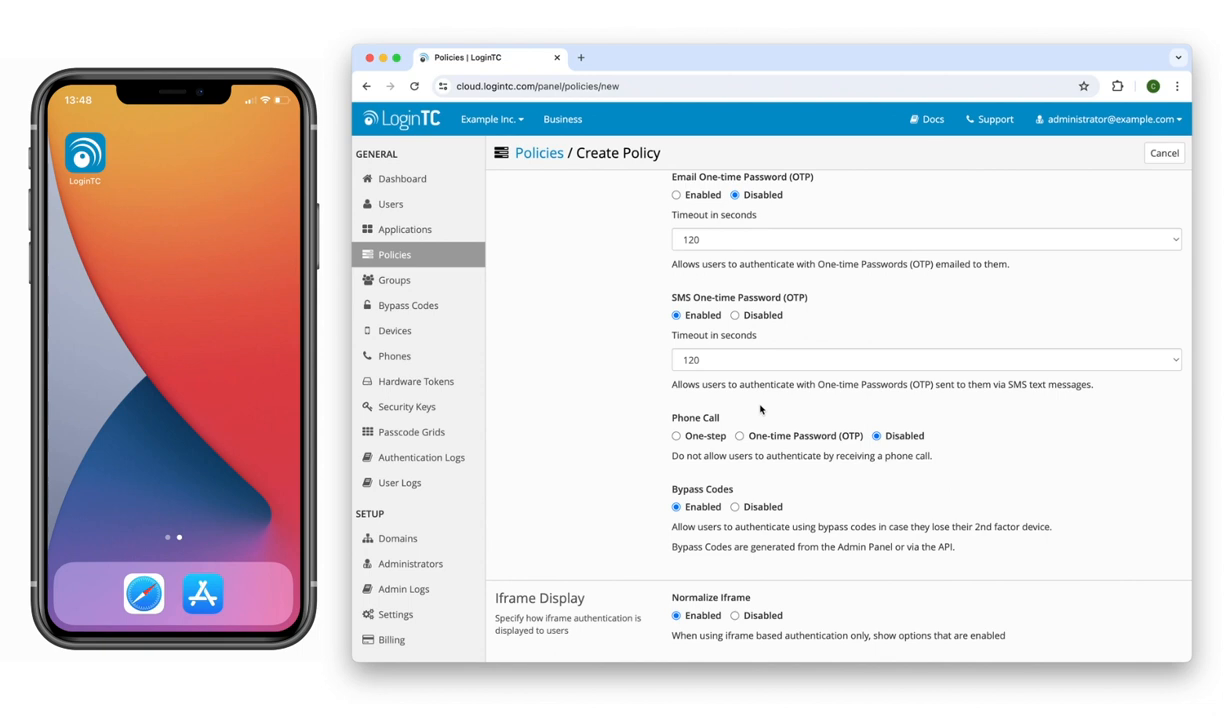
left_click(676, 436)
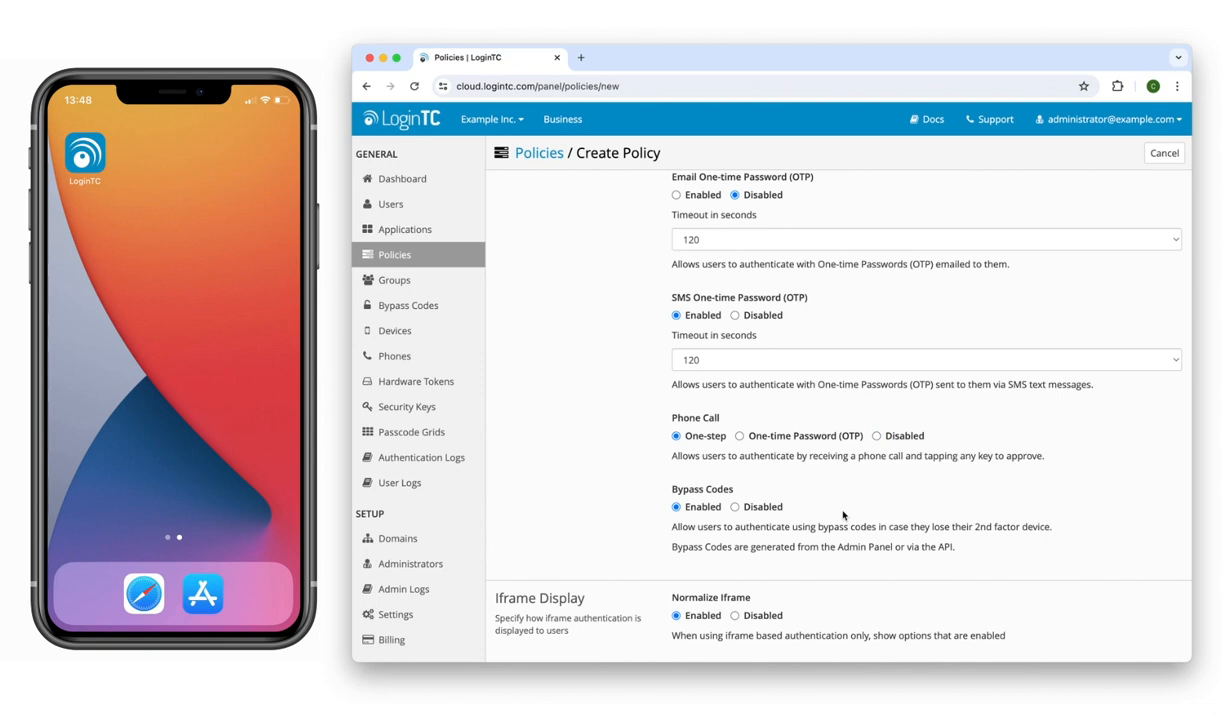
scroll(843, 515, "down", 10)
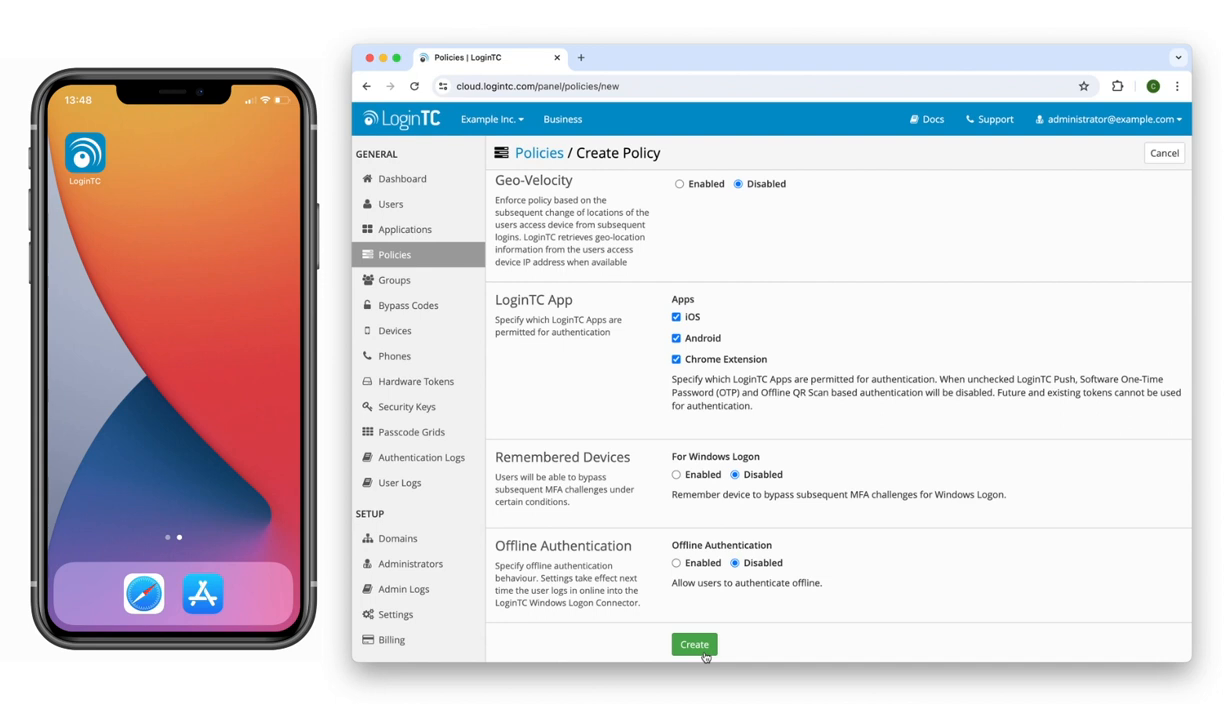
left_click(705, 645)
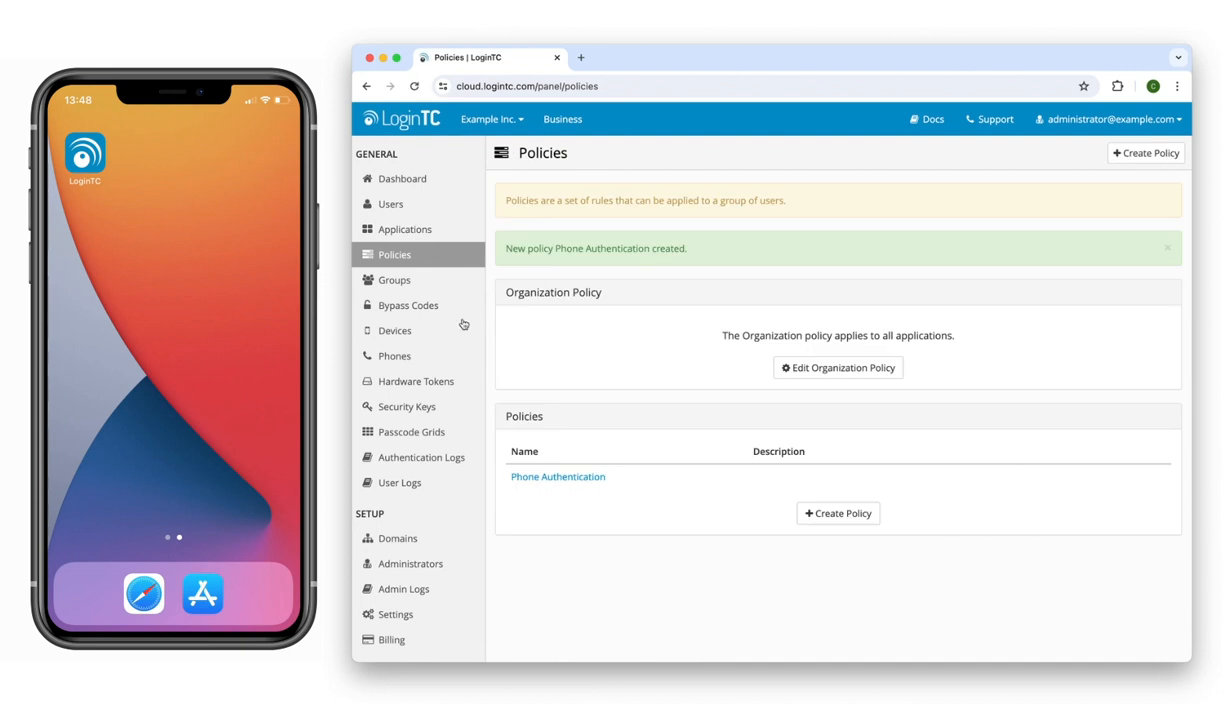
left_click(413, 229)
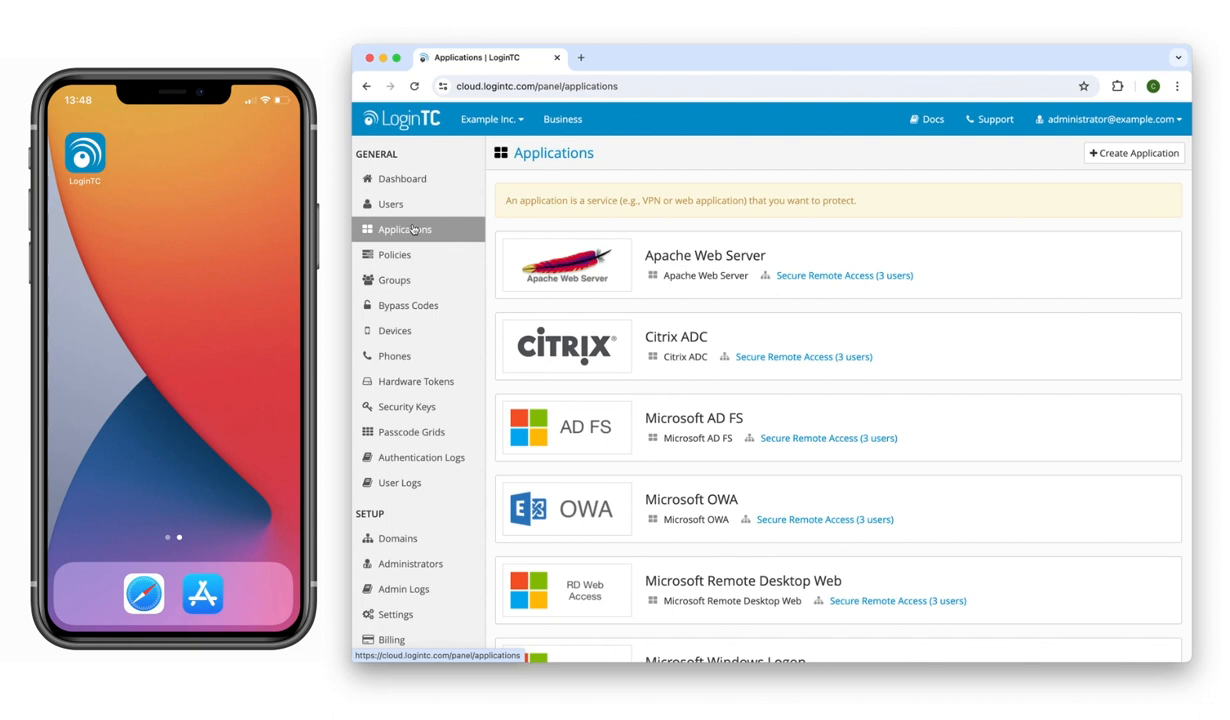
Step: Apply the Phone Authentication policy as the Citrix ADC application-wide policy
left_click(968, 329)
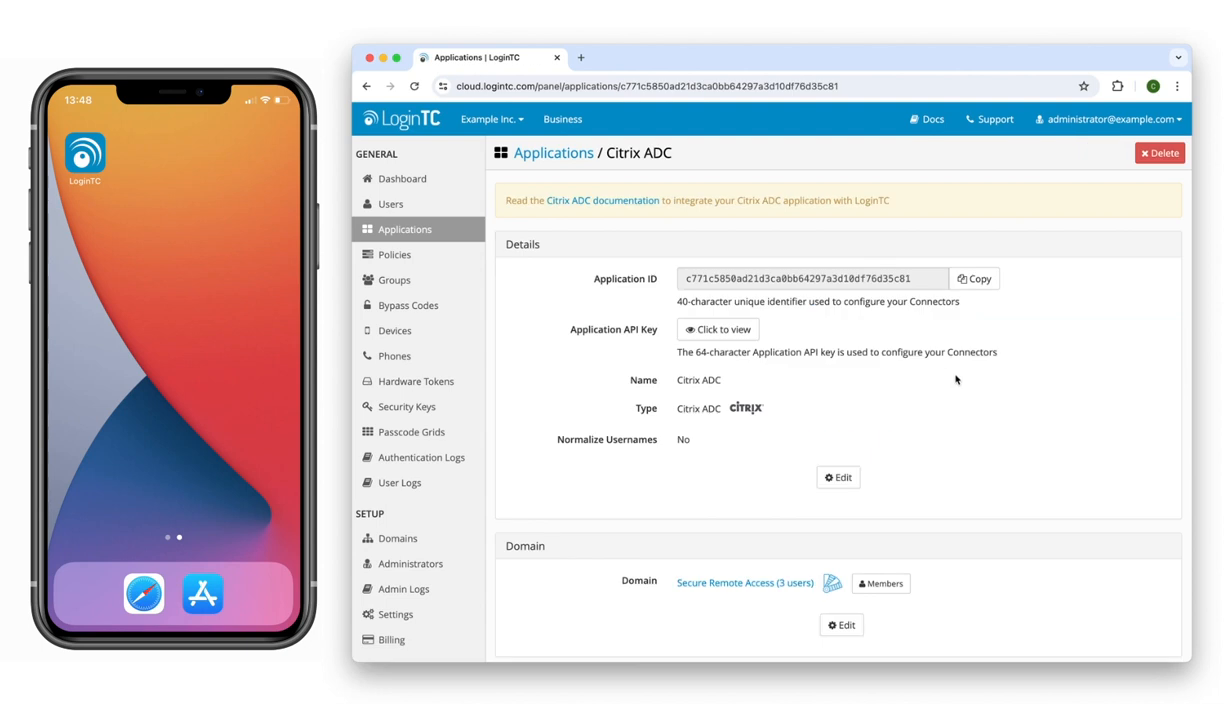
scroll(955, 379, "down", 6)
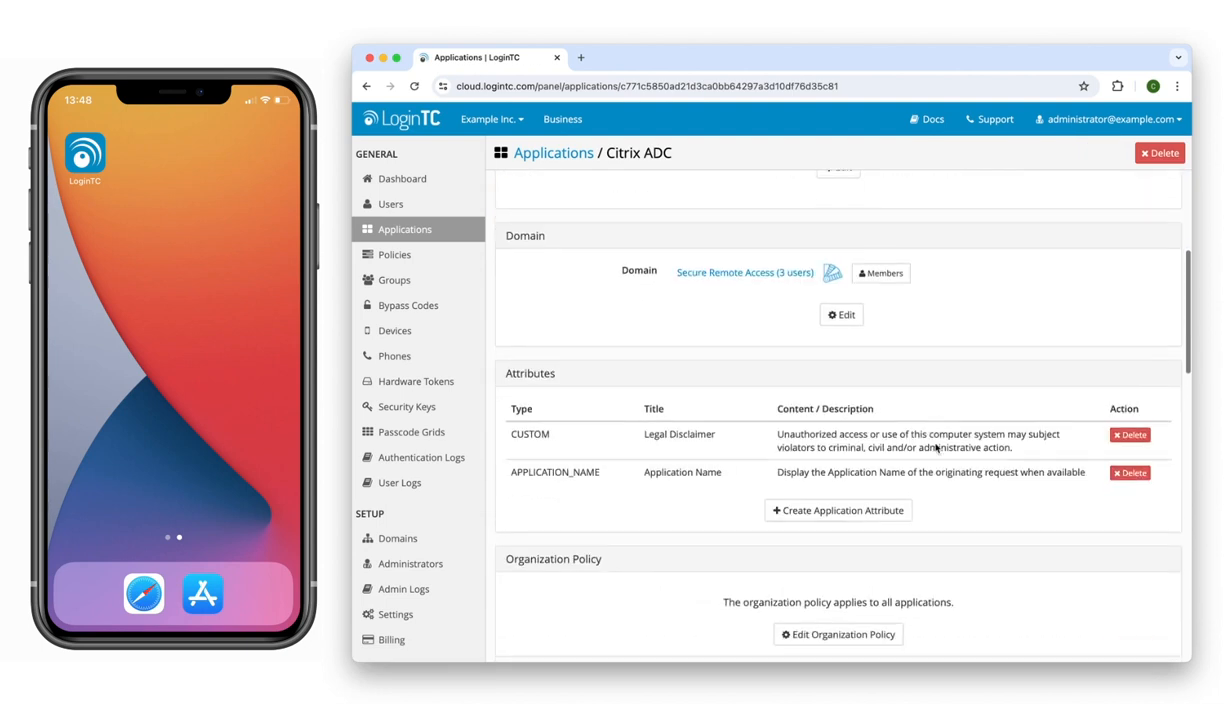
scroll(936, 449, "down", 6)
left_click(863, 438)
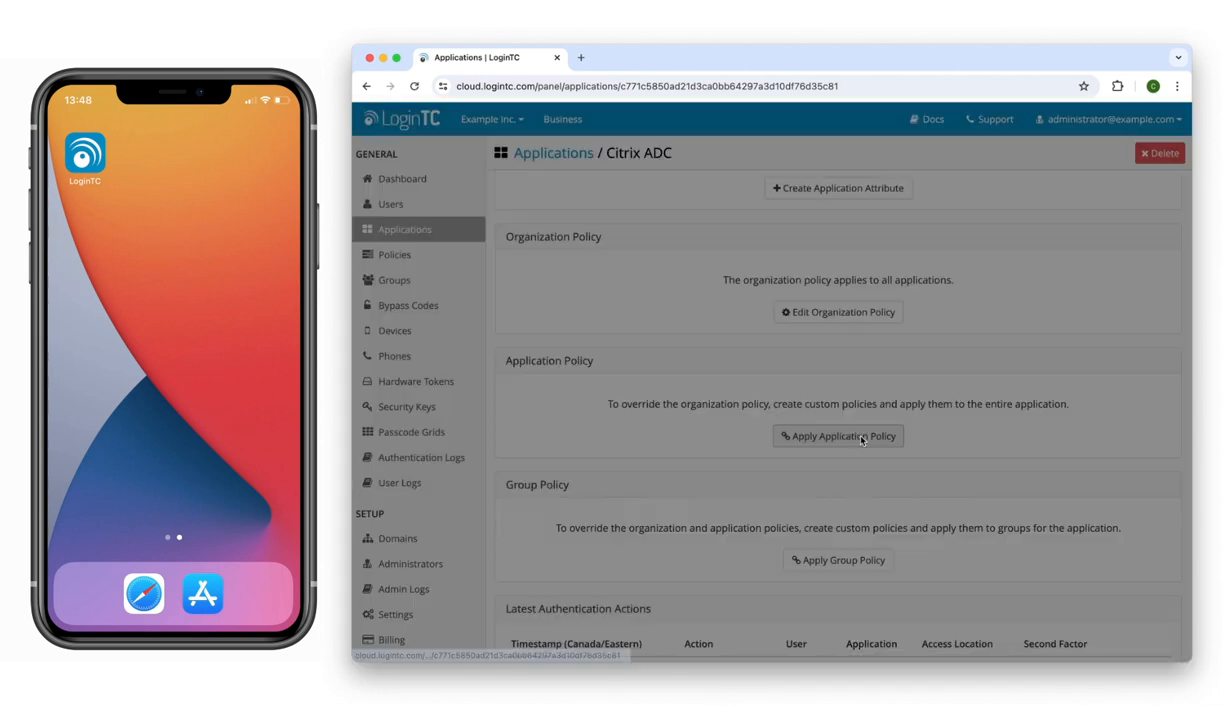
left_click(888, 206)
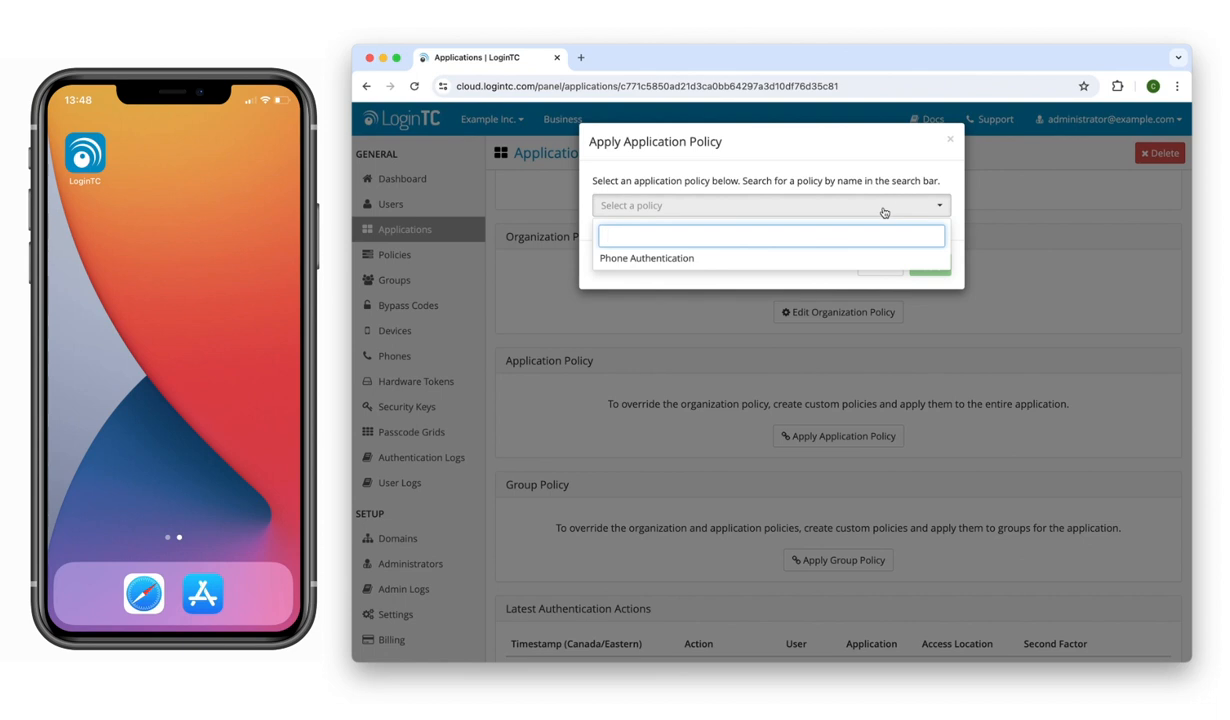
left_click(759, 259)
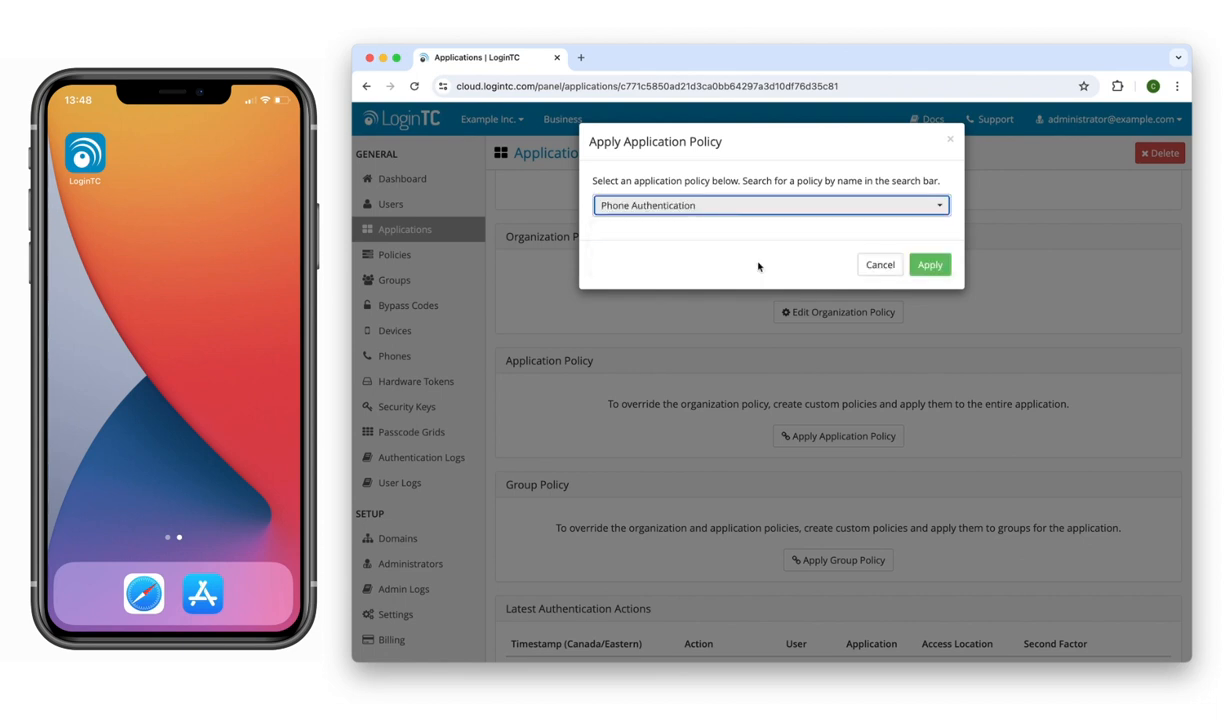
left_click(943, 271)
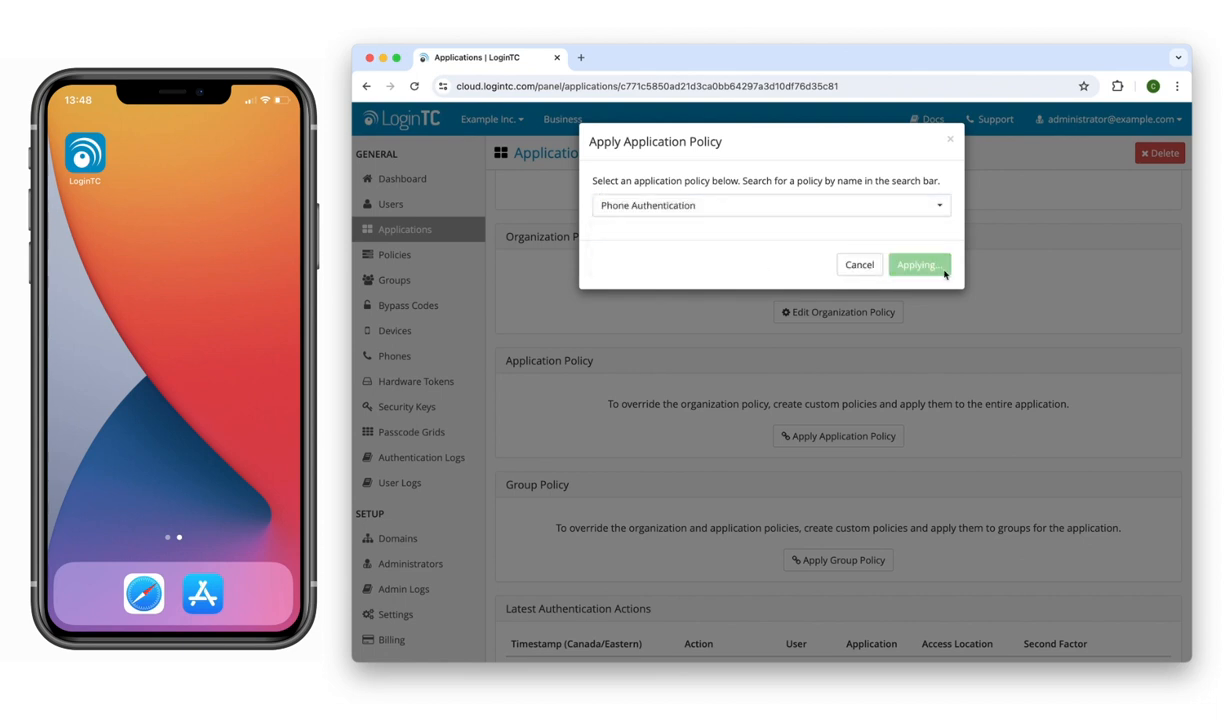
left_click(931, 241)
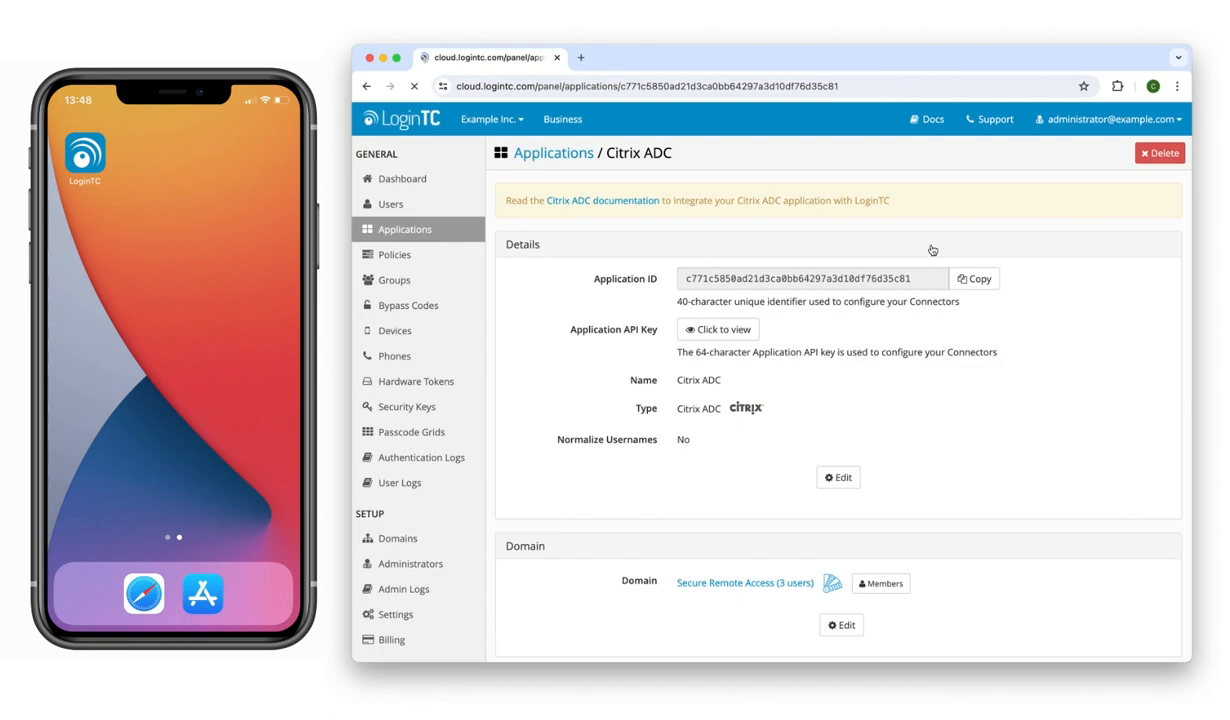
Step: Open the Citrix Gateway logon page in a new tab and log on with the user's credentials
key("super+t")
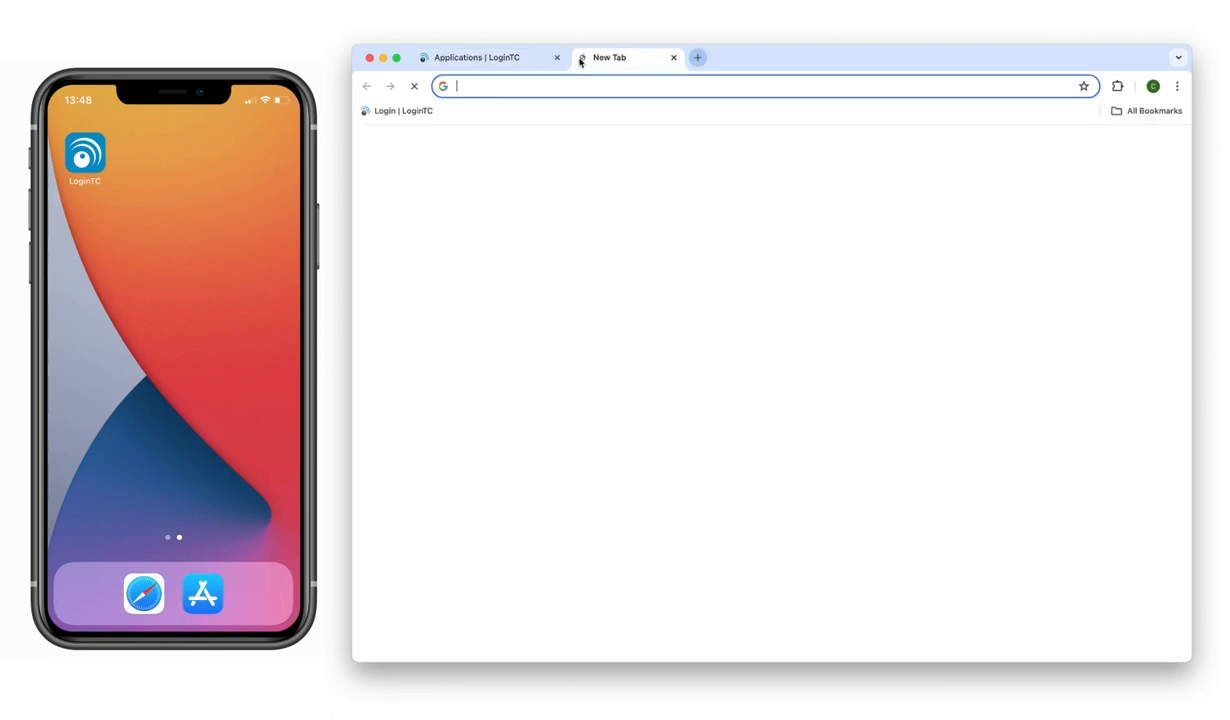
left_click(737, 393)
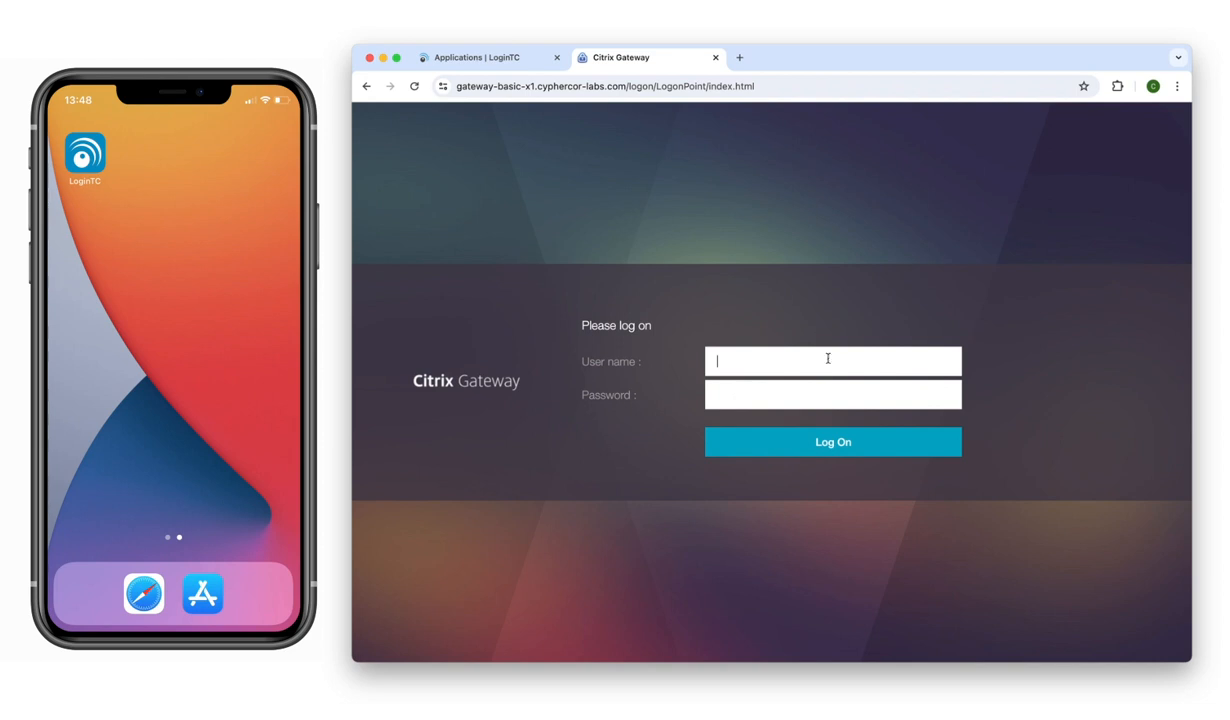
type("john.doe")
key("Tab")
type("••••••••••")
left_click(900, 448)
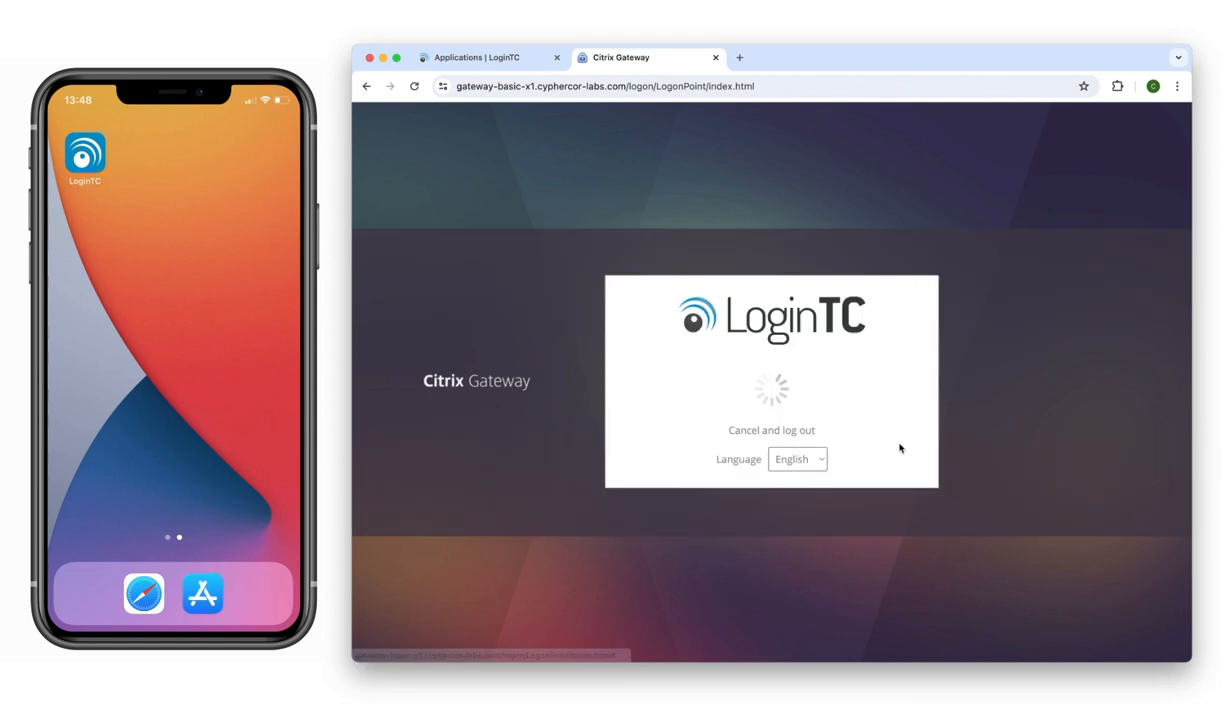
Step: Choose Phone as the second factor, have a passcode texted, and submit it
left_click(922, 361)
left_click(913, 379)
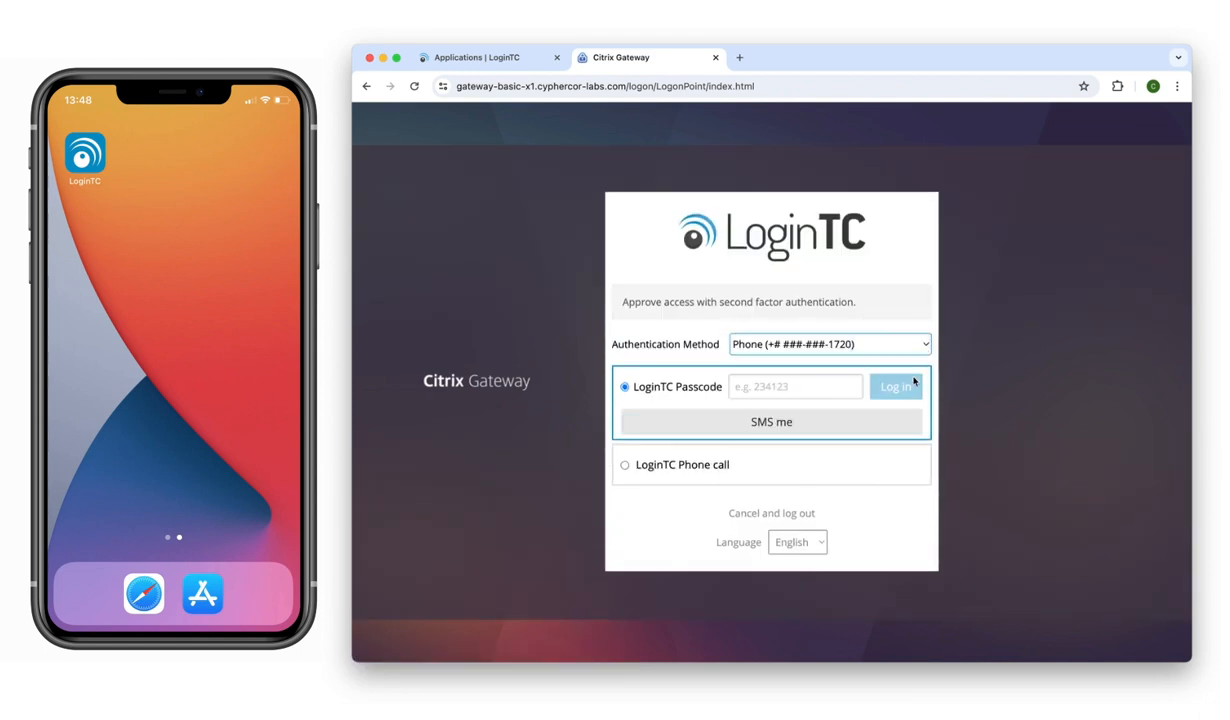
left_click(834, 424)
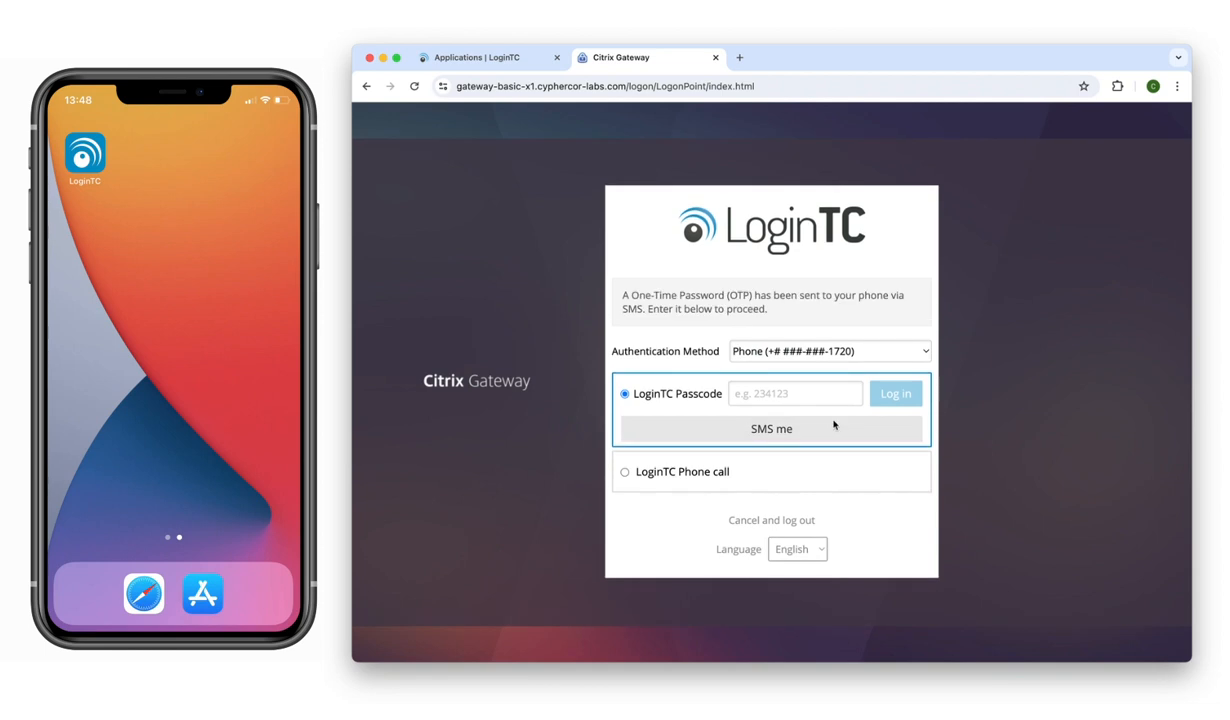
left_click(846, 391)
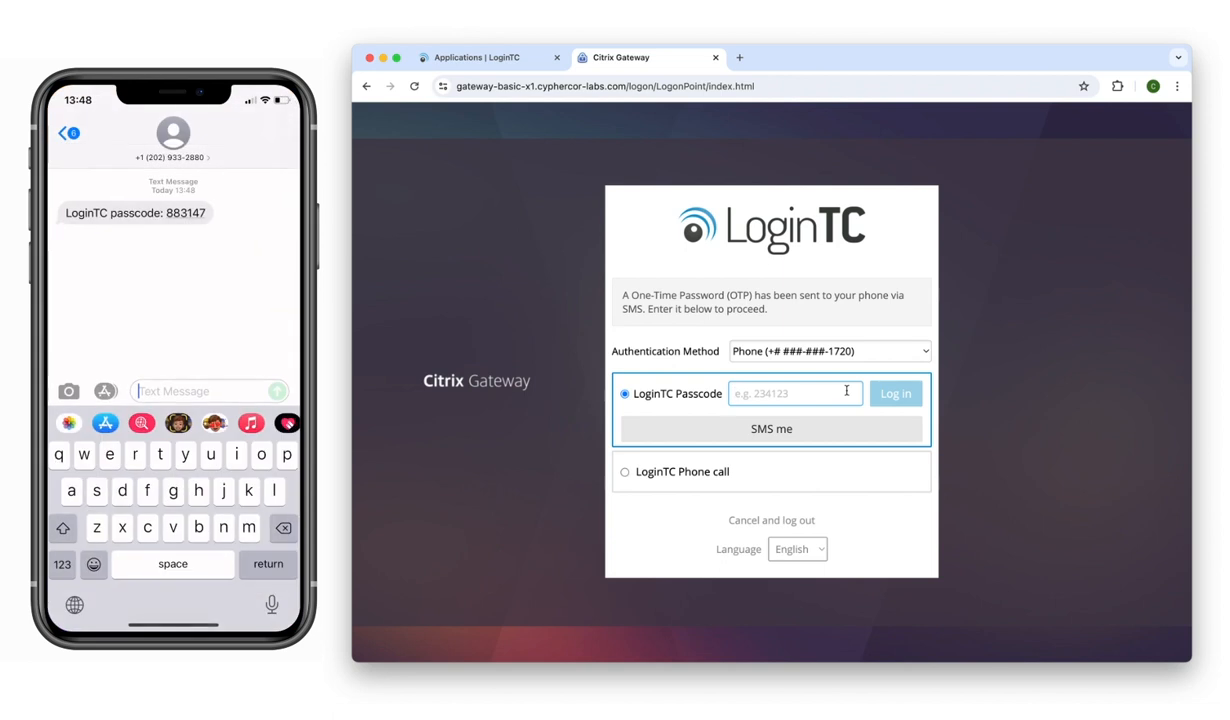
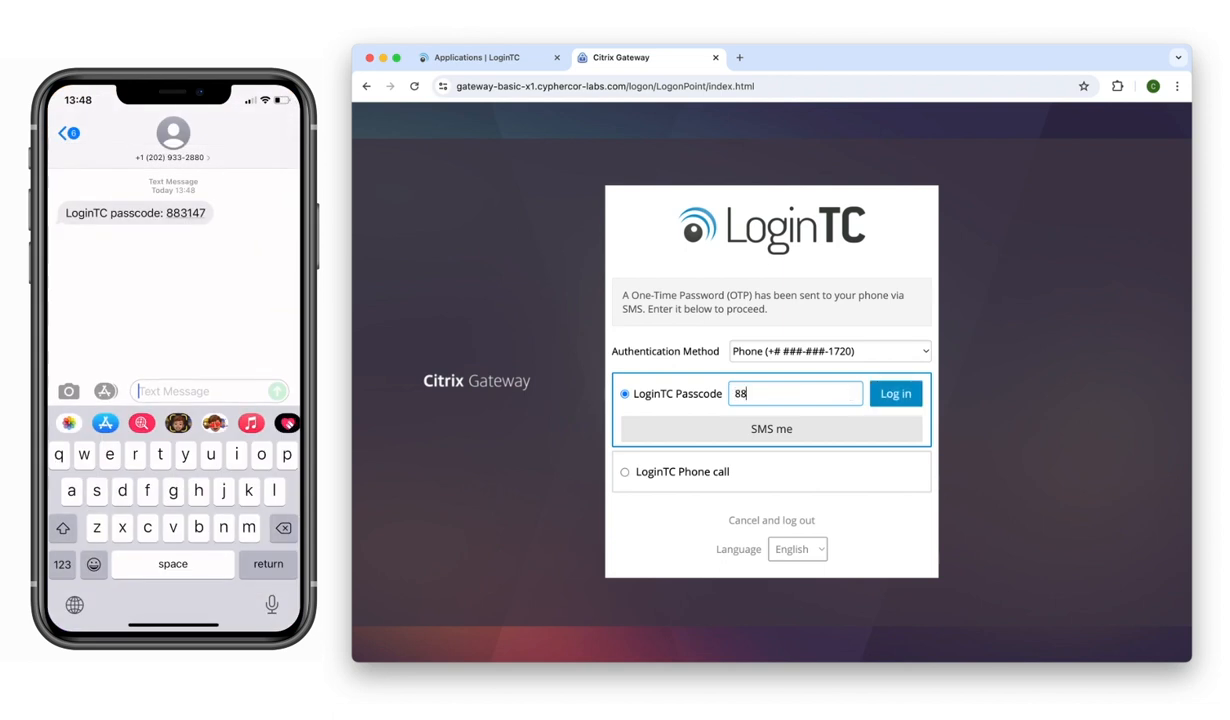
left_click(904, 392)
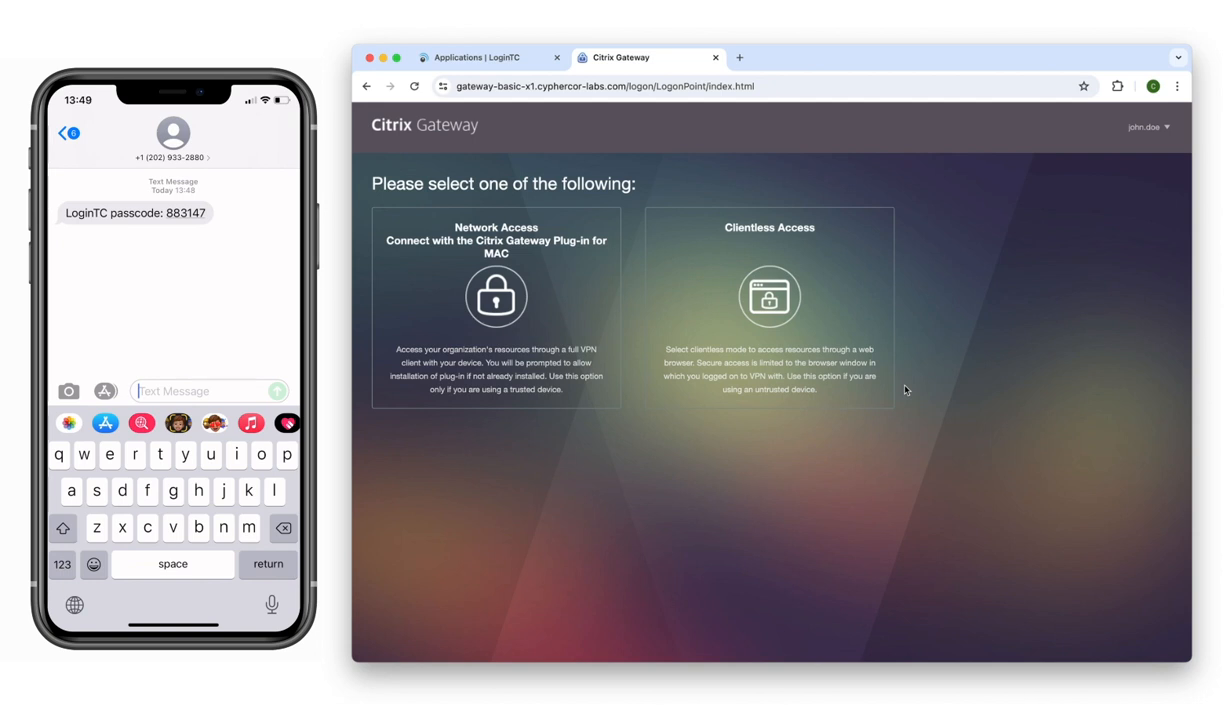
Step: Check the LoginTC authentication logs for the 1:48 PM Citrix ADC login granted via SMS One-time Password
left_click(475, 60)
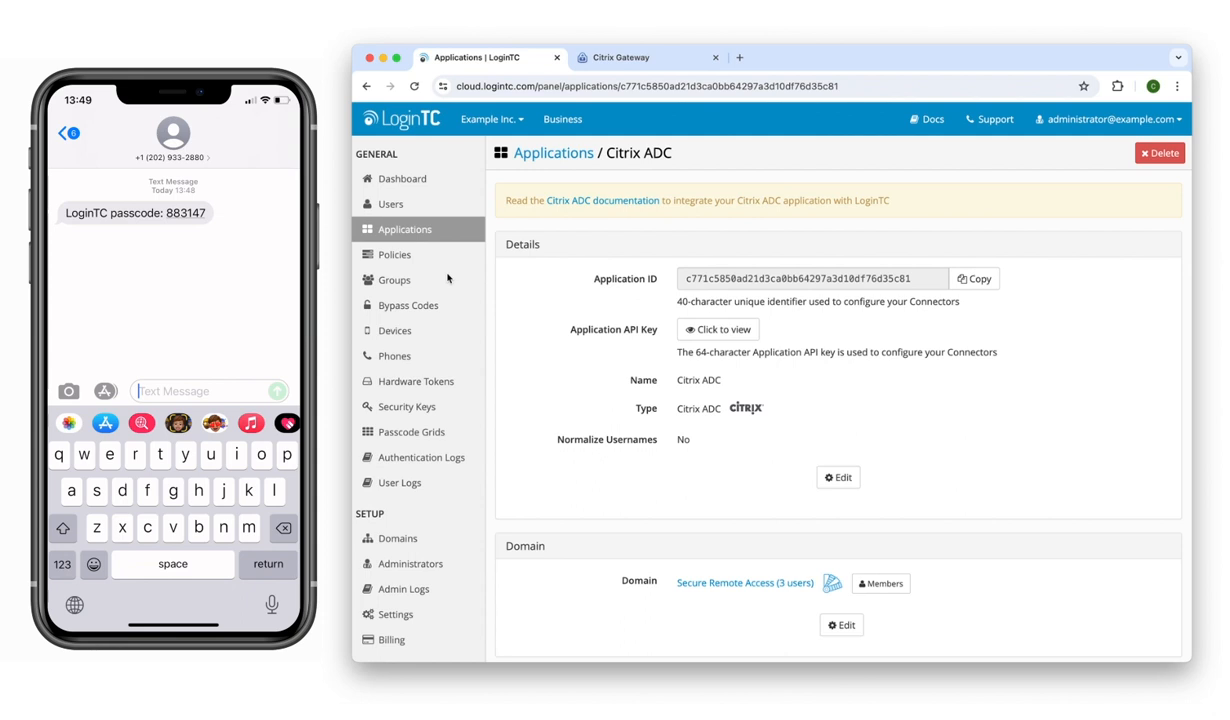
left_click(443, 463)
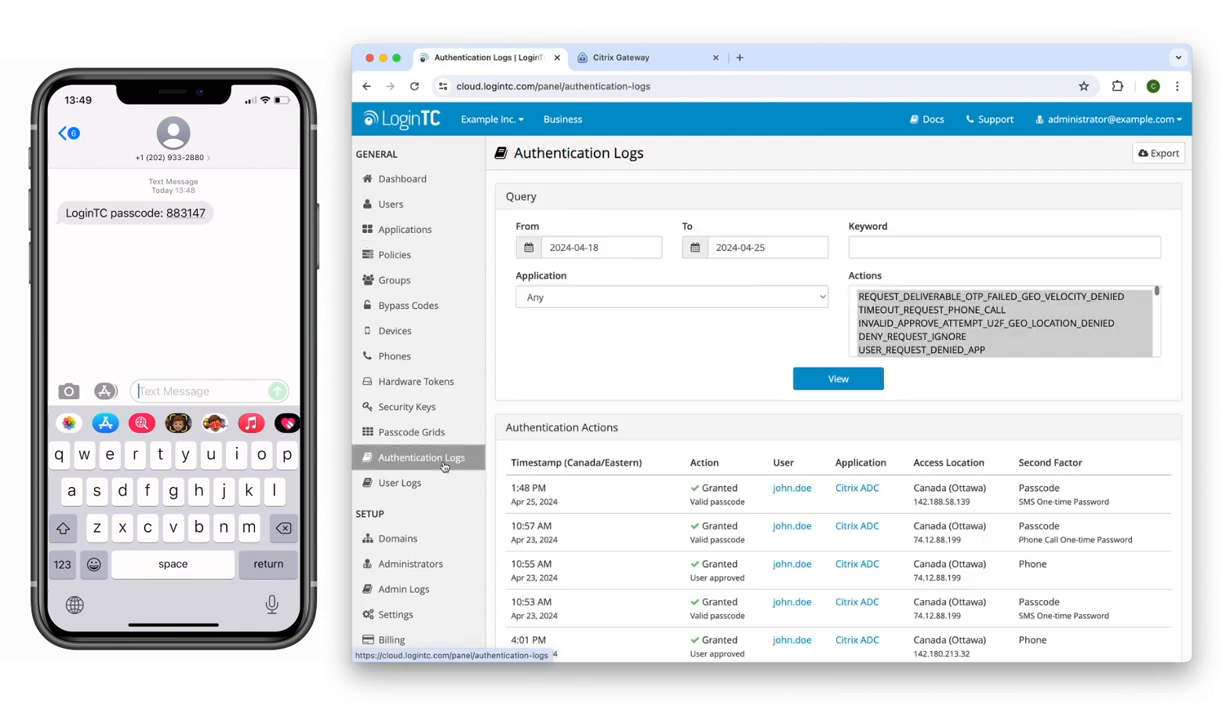
left_click_drag(1018, 505, 1112, 503)
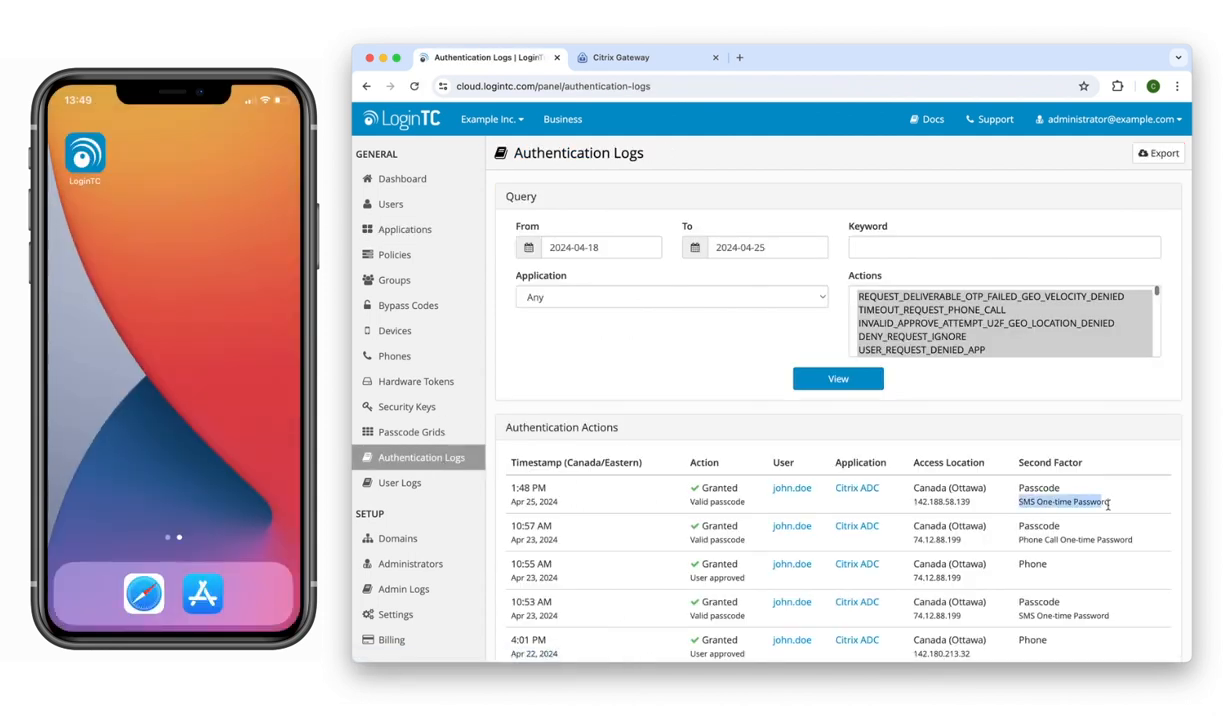
left_click(1123, 469)
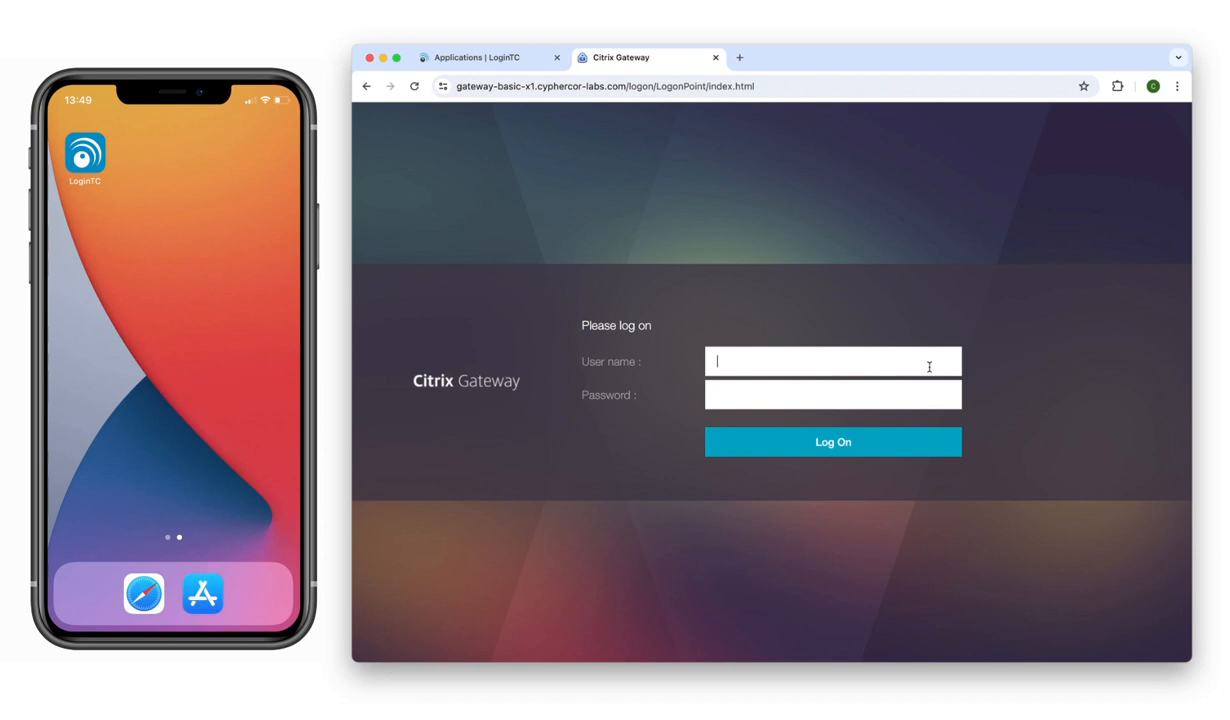
Step: Sign in to Citrix Gateway with the user's name and password
type("john.doe")
key("Tab")
type("•••••••")
key("Return")
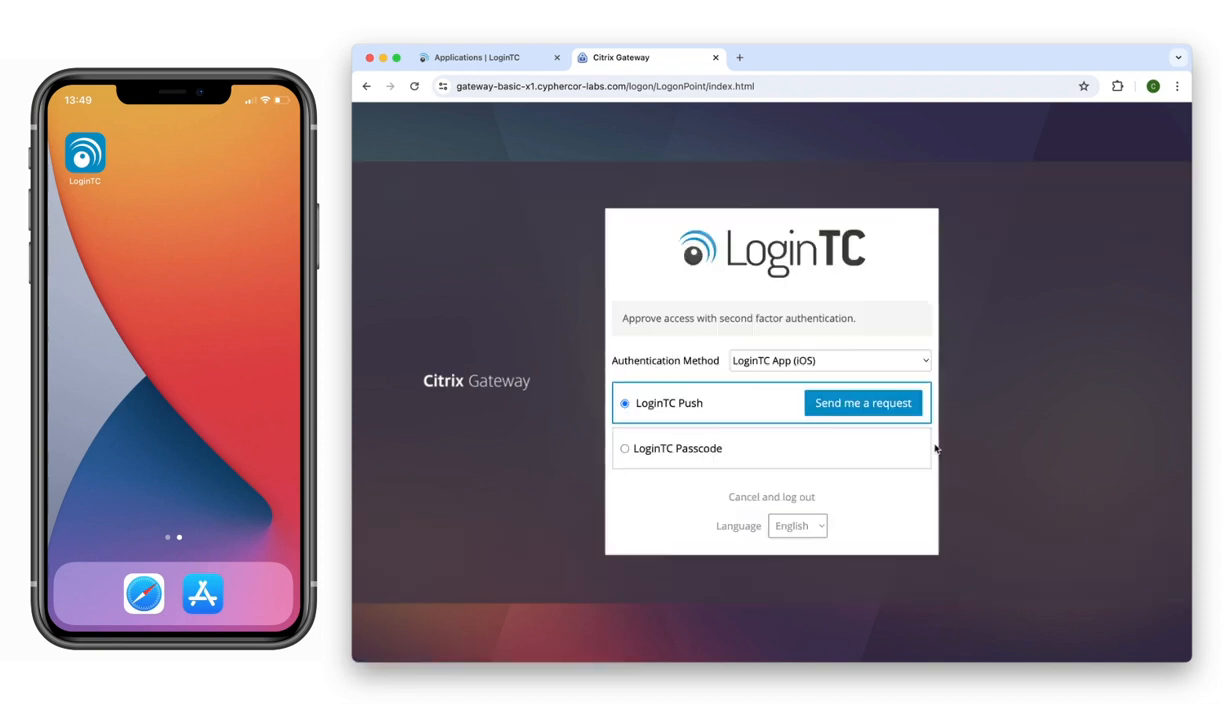
Step: Choose Phone authentication with LoginTC Phone call and request the approval call
left_click(900, 360)
left_click(897, 382)
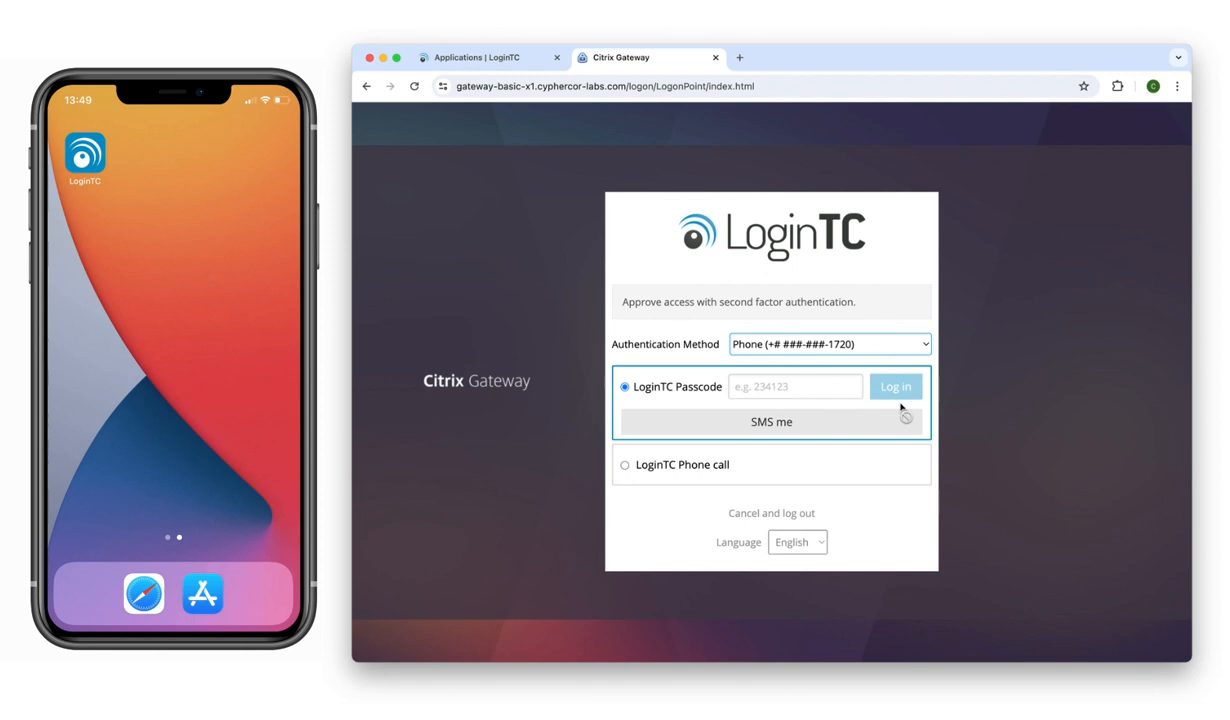
left_click(855, 450)
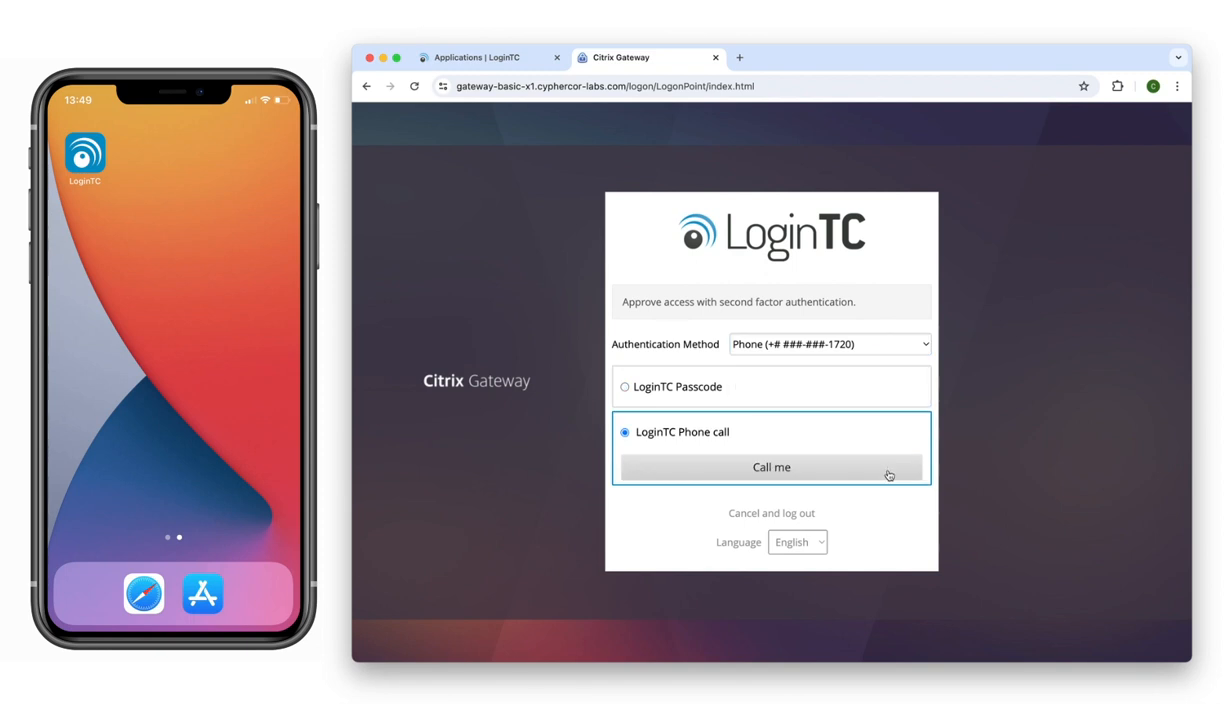
left_click(889, 476)
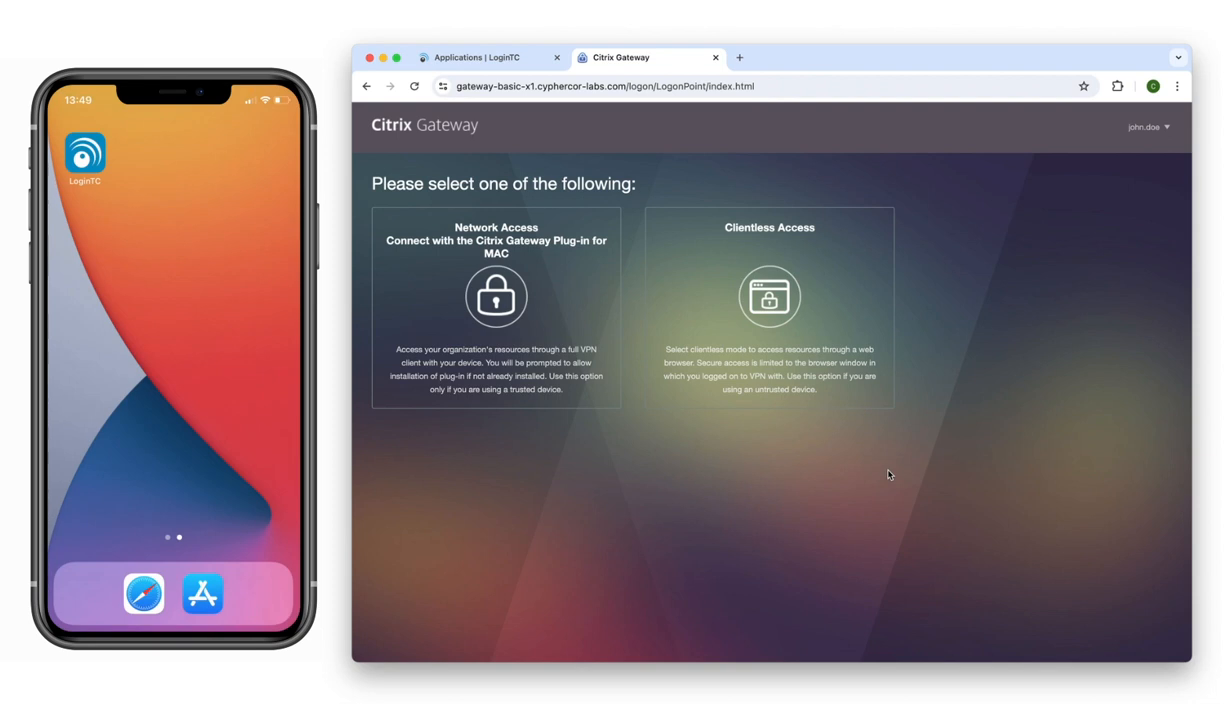
Step: Verify the new 1:49 PM phone-approved Citrix ADC login in LoginTC's authentication logs
left_click(497, 55)
left_click(456, 463)
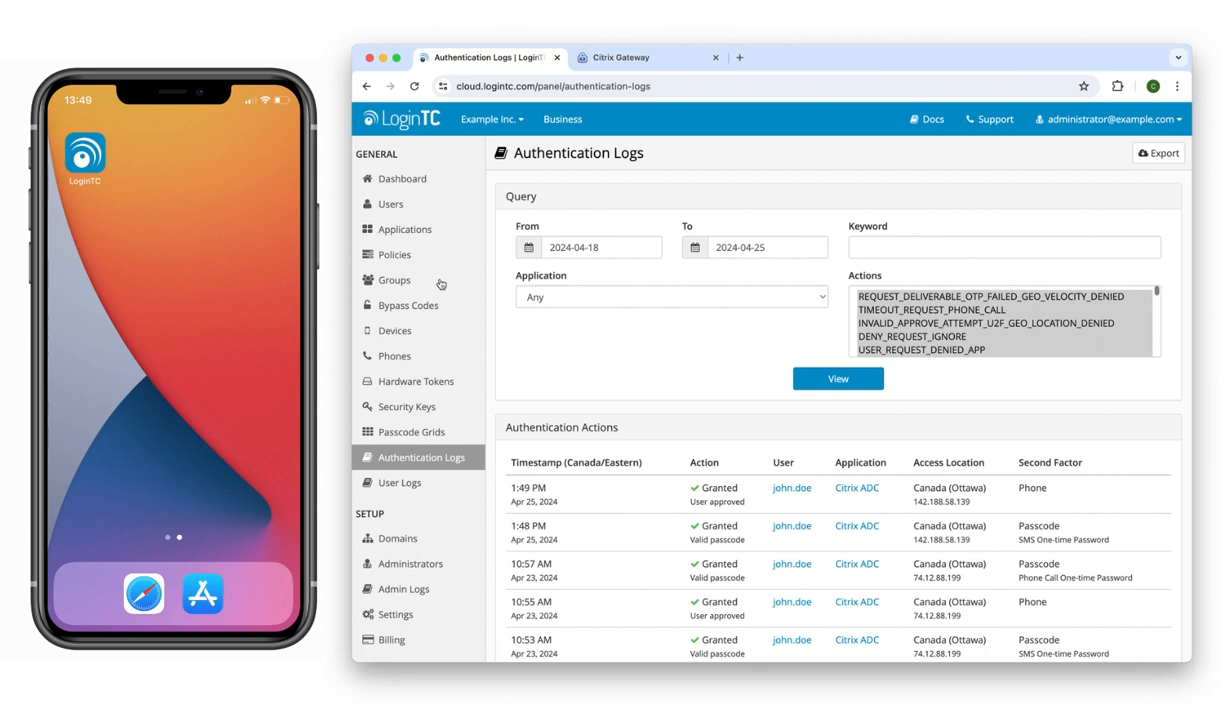
left_click(394, 256)
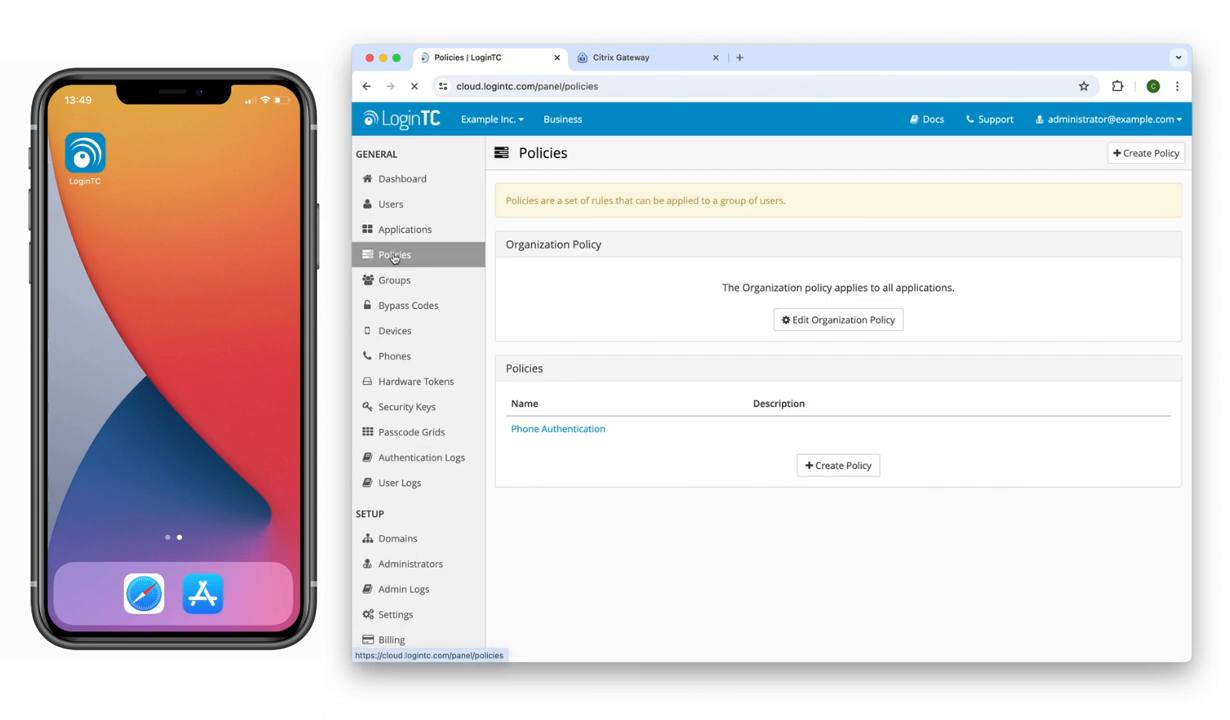
Step: Change the Phone Authentication policy's Phone Call method to One-time Password (OTP) and save it
left_click(599, 431)
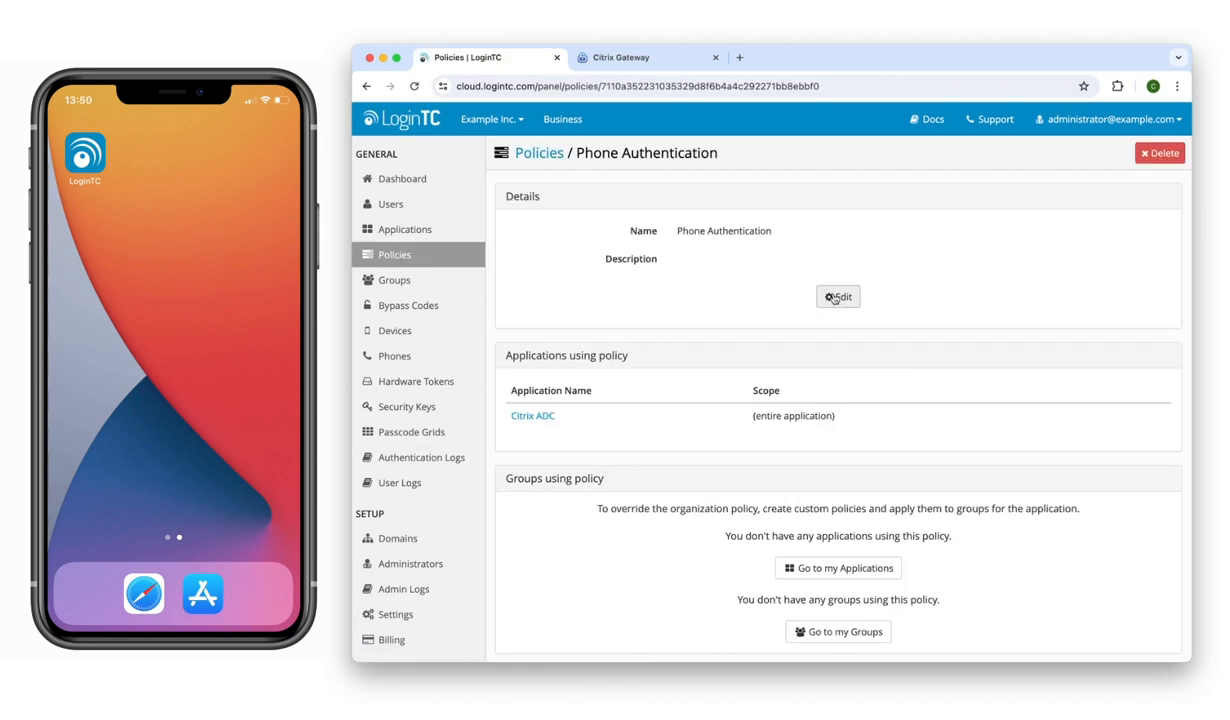
left_click(841, 297)
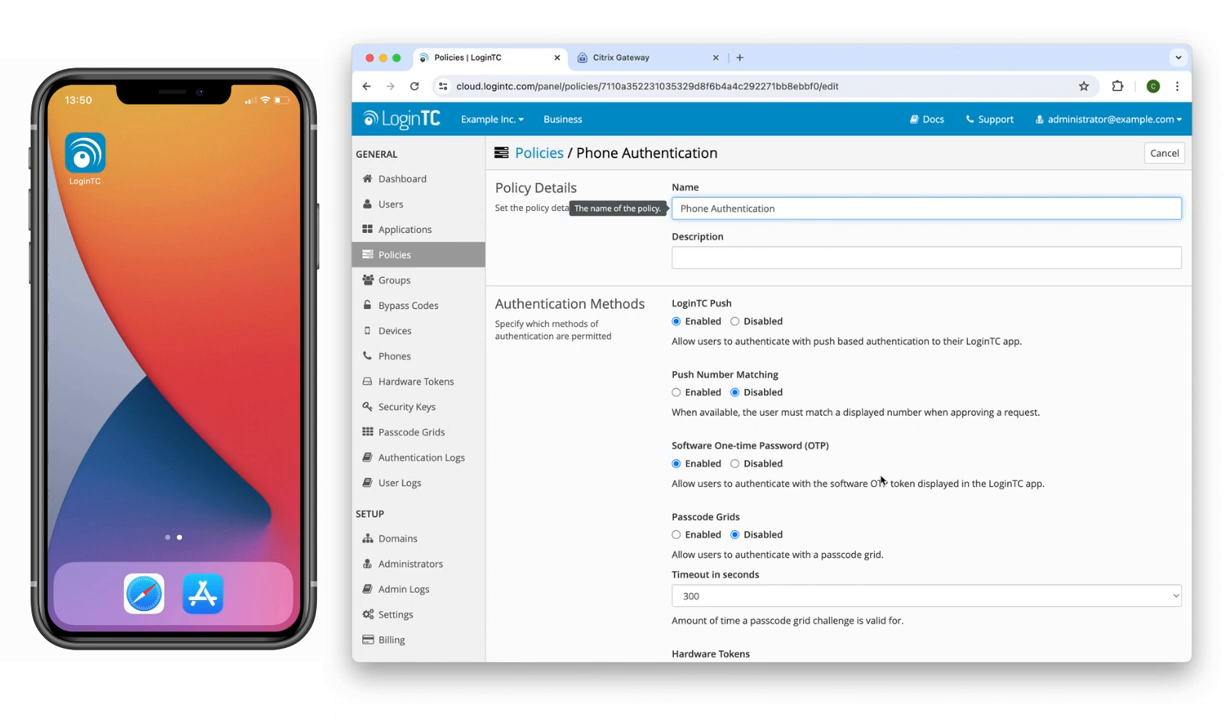
scroll(878, 475, "down", 10)
scroll(878, 485, "down", 3)
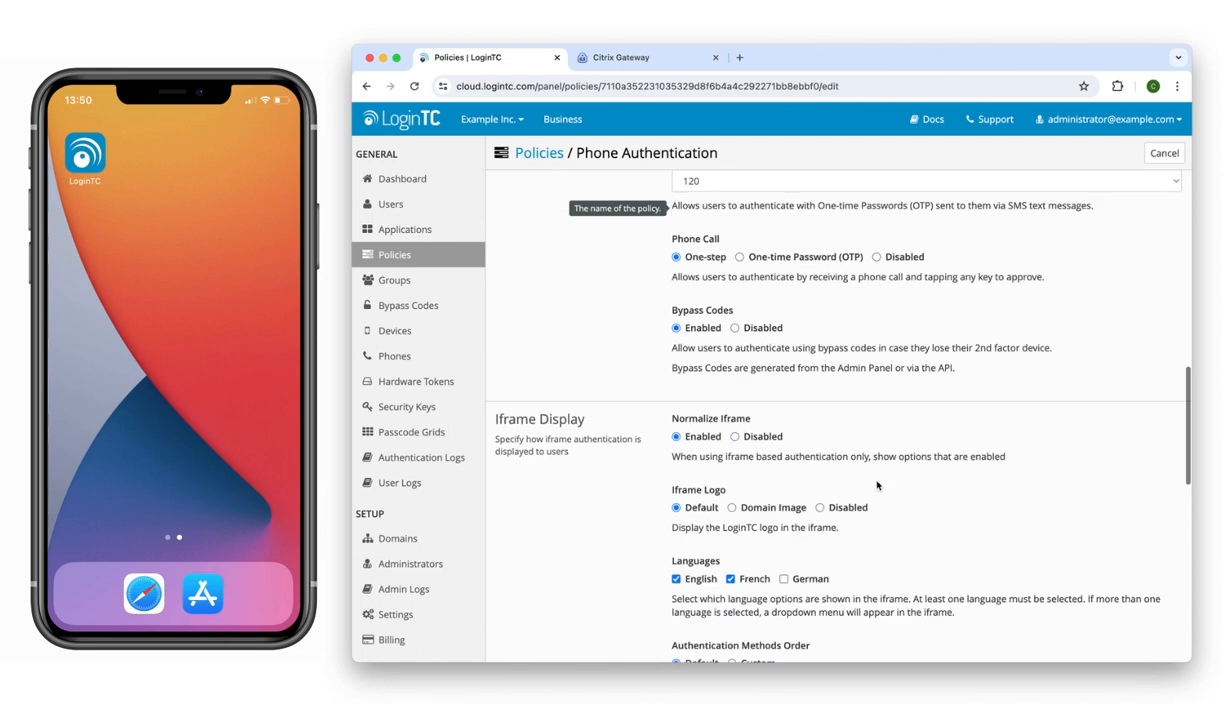
left_click(739, 257)
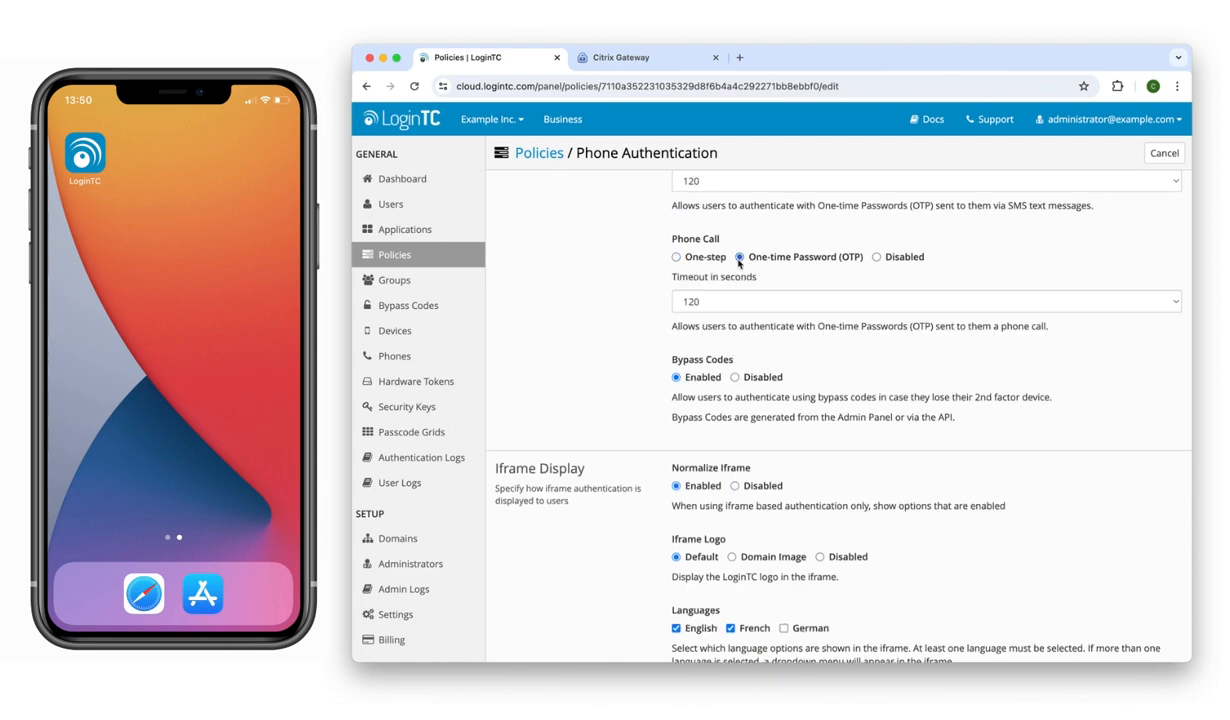
scroll(745, 400, "down", 15)
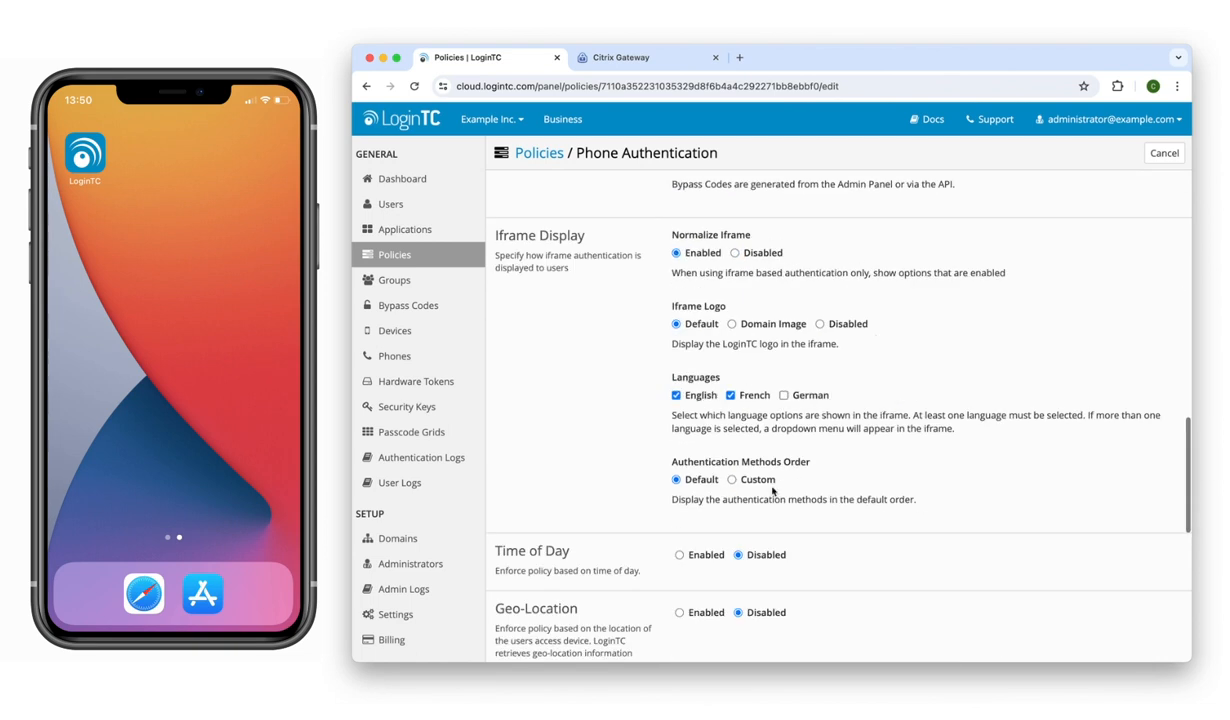
left_click(698, 644)
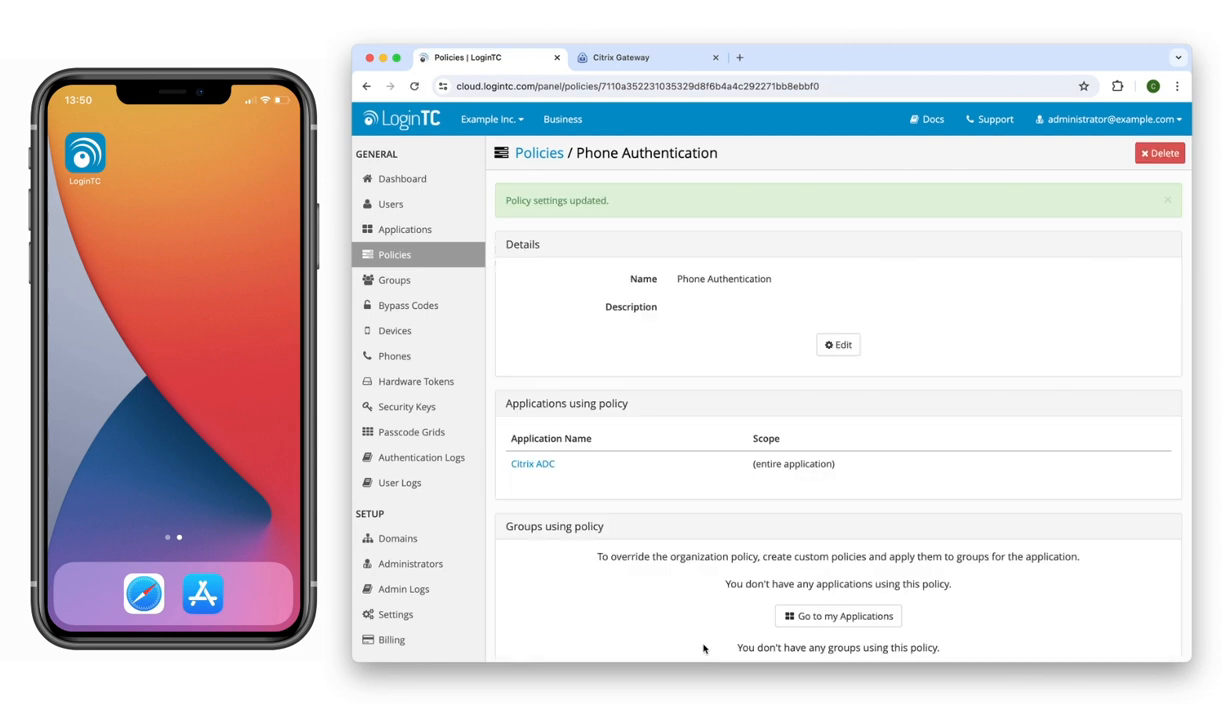
Step: Sign in to Citrix Gateway with the user's name and password
left_click(615, 57)
type("john")
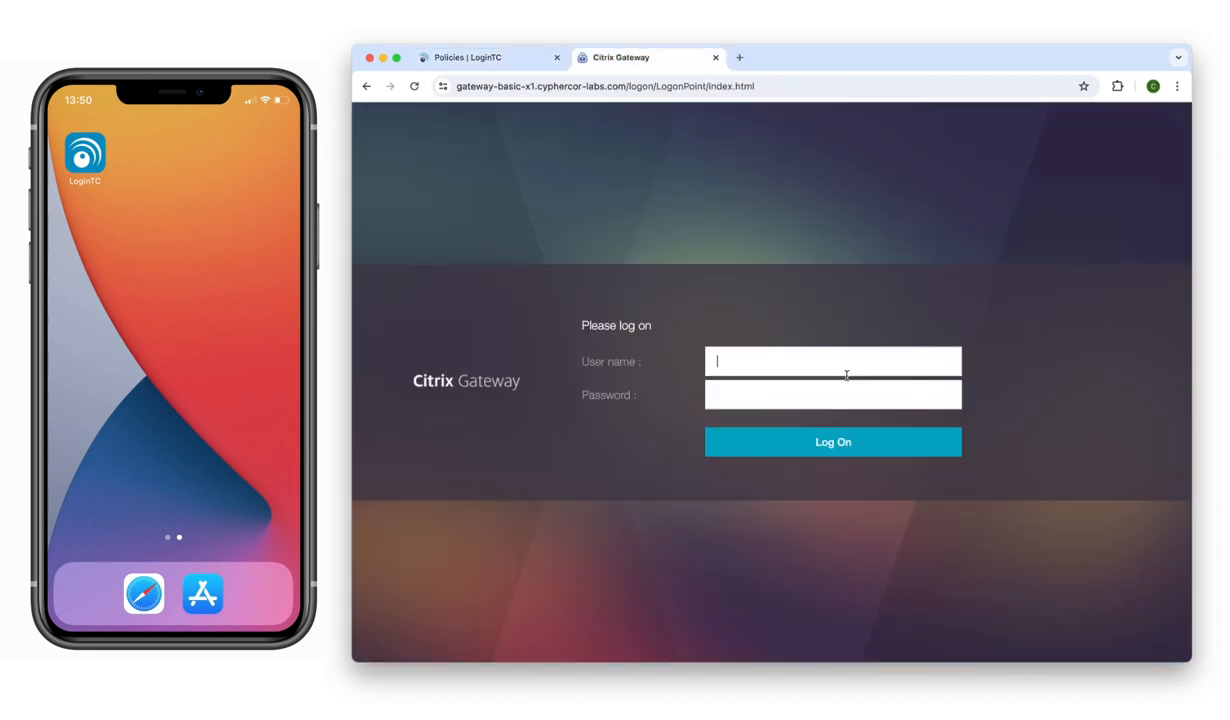
type(".doe")
key("Tab")
type("••••••••••")
key("Return")
Step: Log in with the one-time passcode delivered by phone call, then check the 1:51 PM log entry
left_click(875, 362)
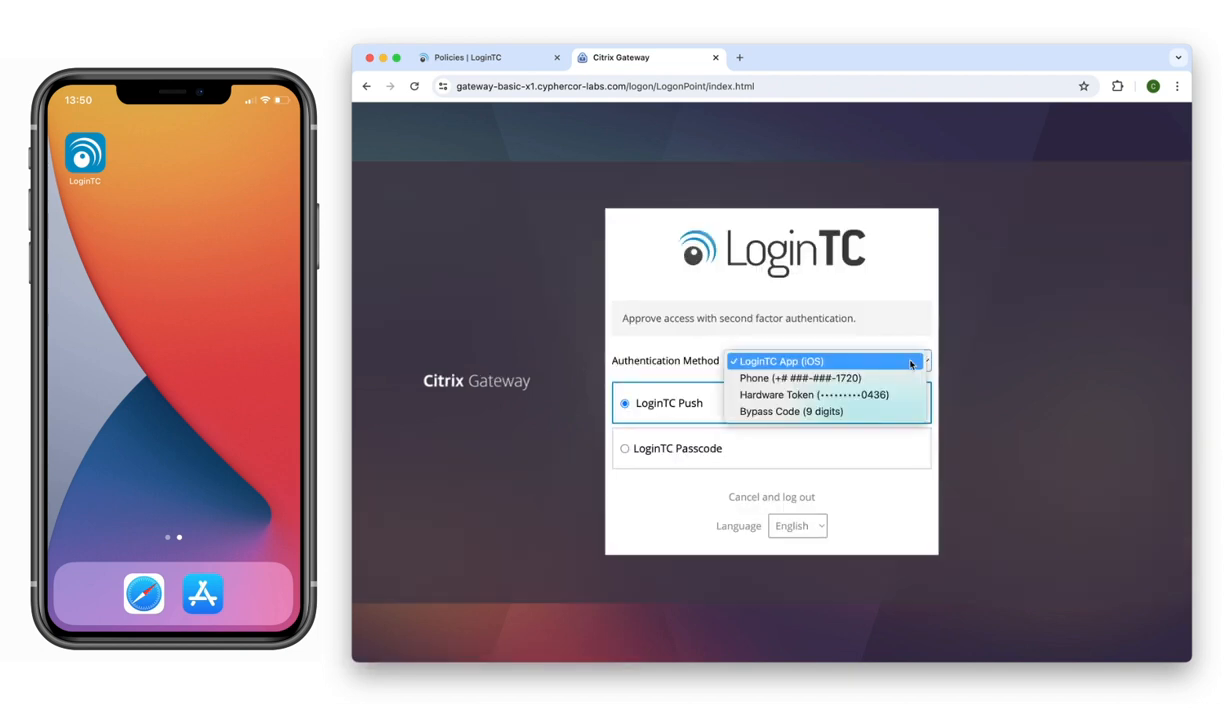
left_click(887, 378)
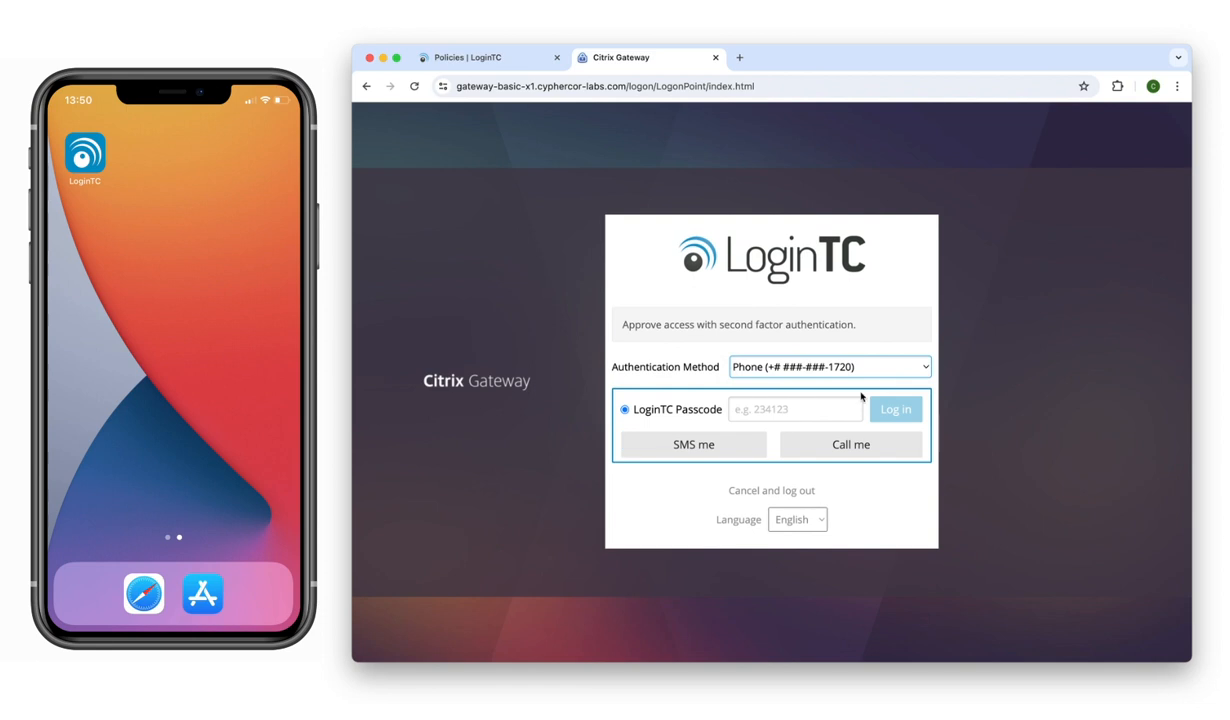
left_click(845, 447)
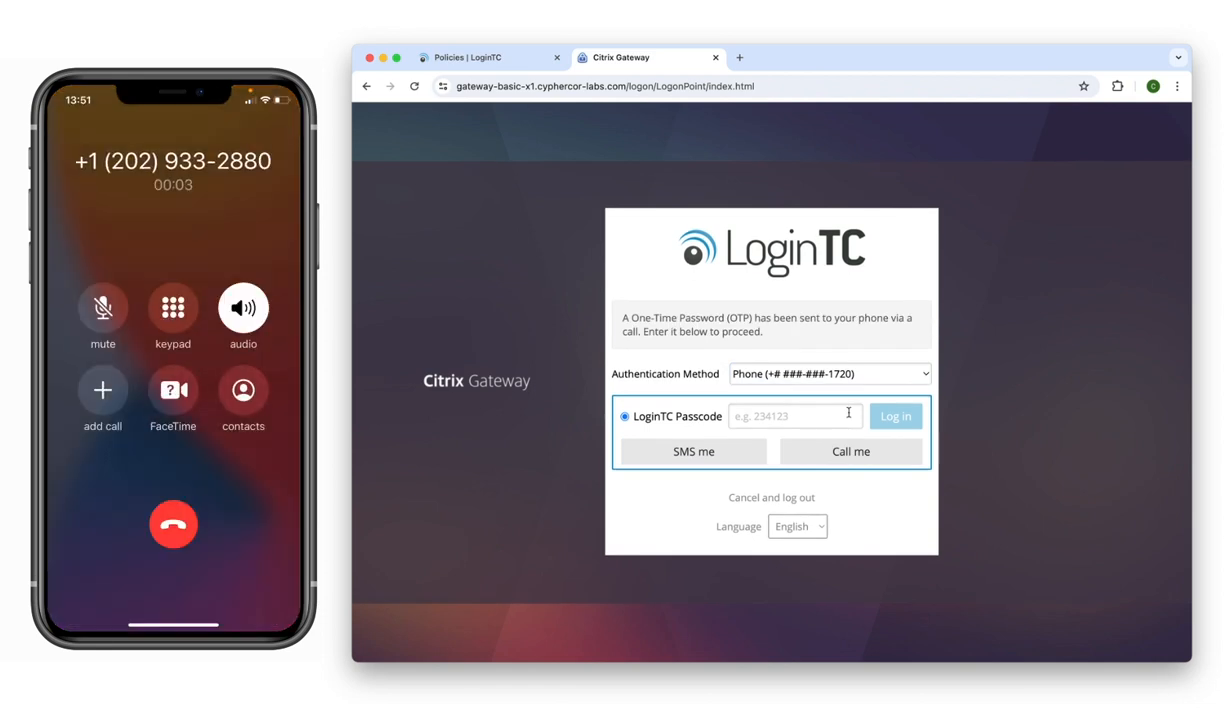
left_click(848, 412)
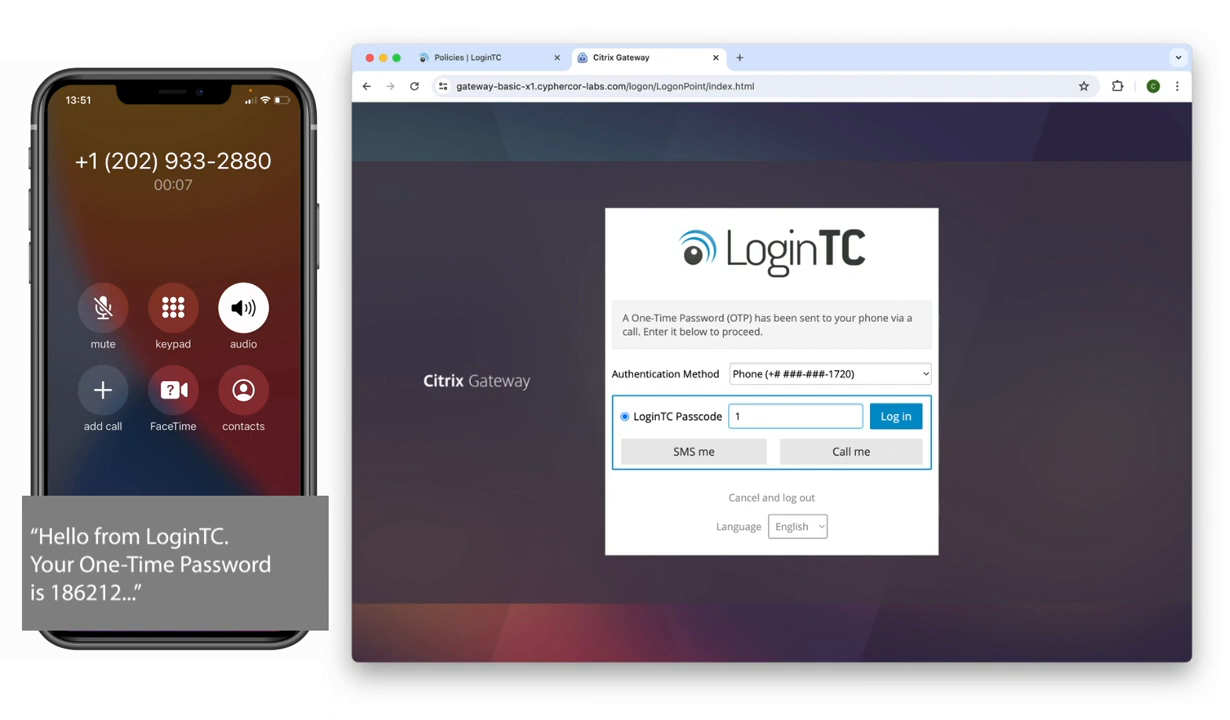
left_click(884, 418)
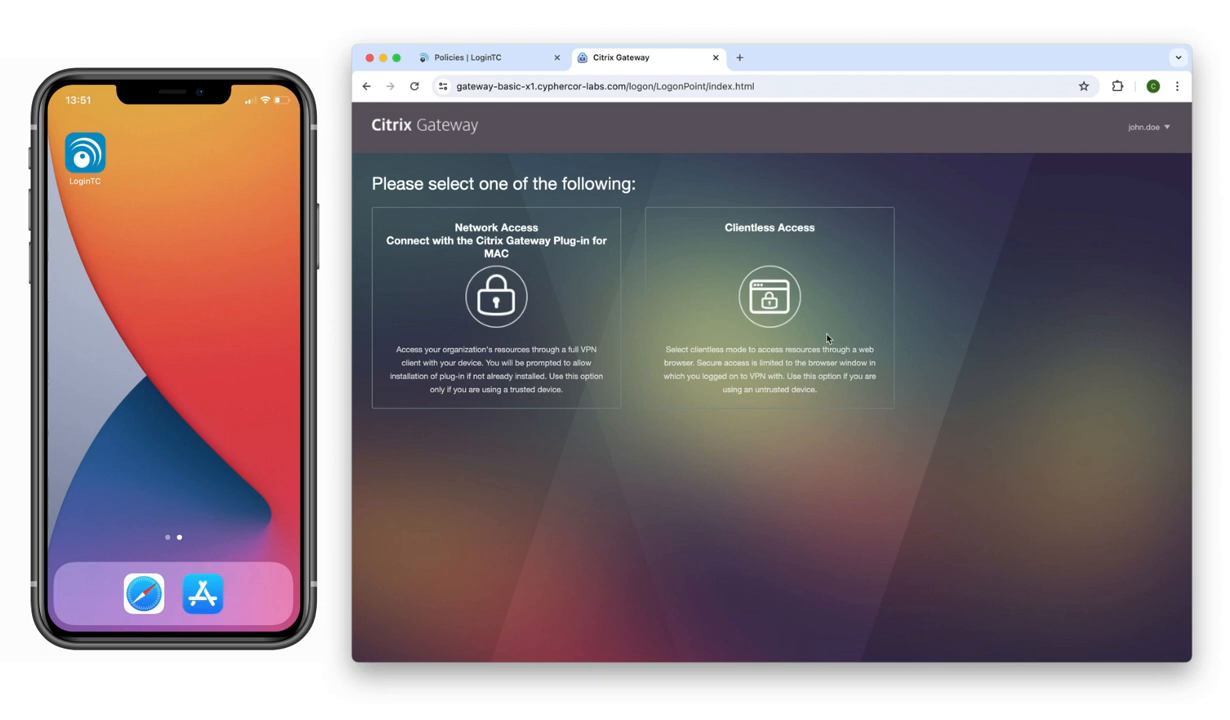
left_click(508, 57)
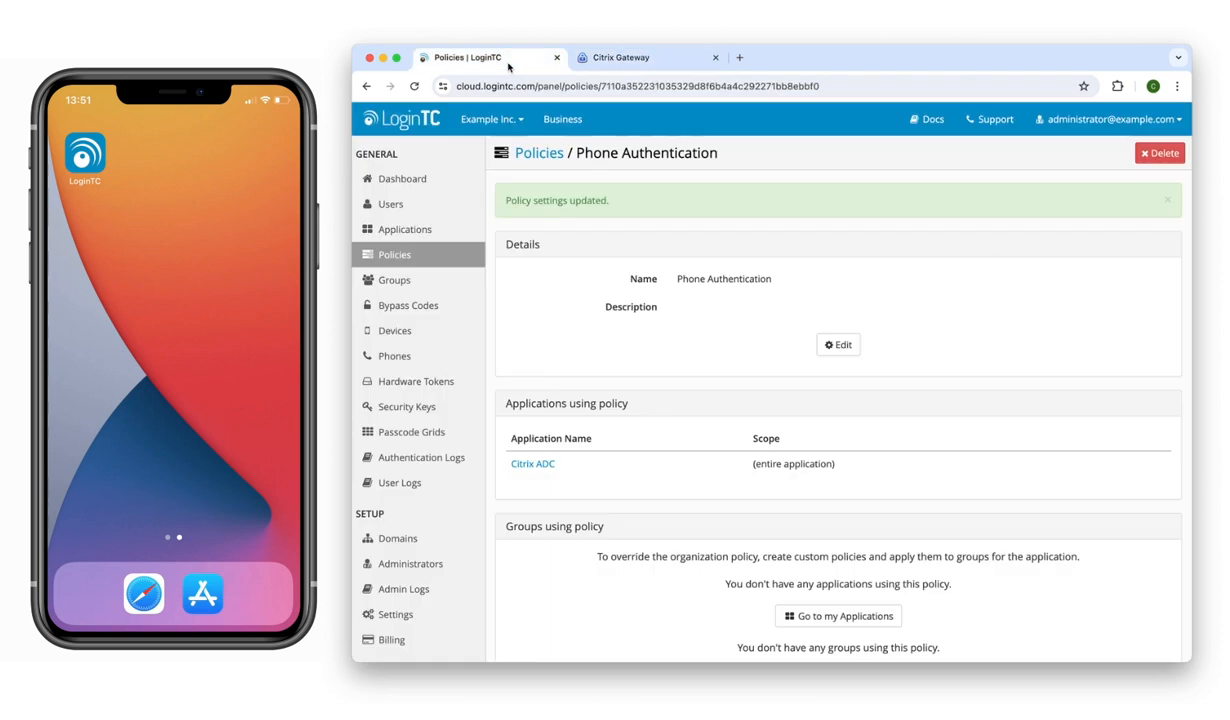
left_click(453, 457)
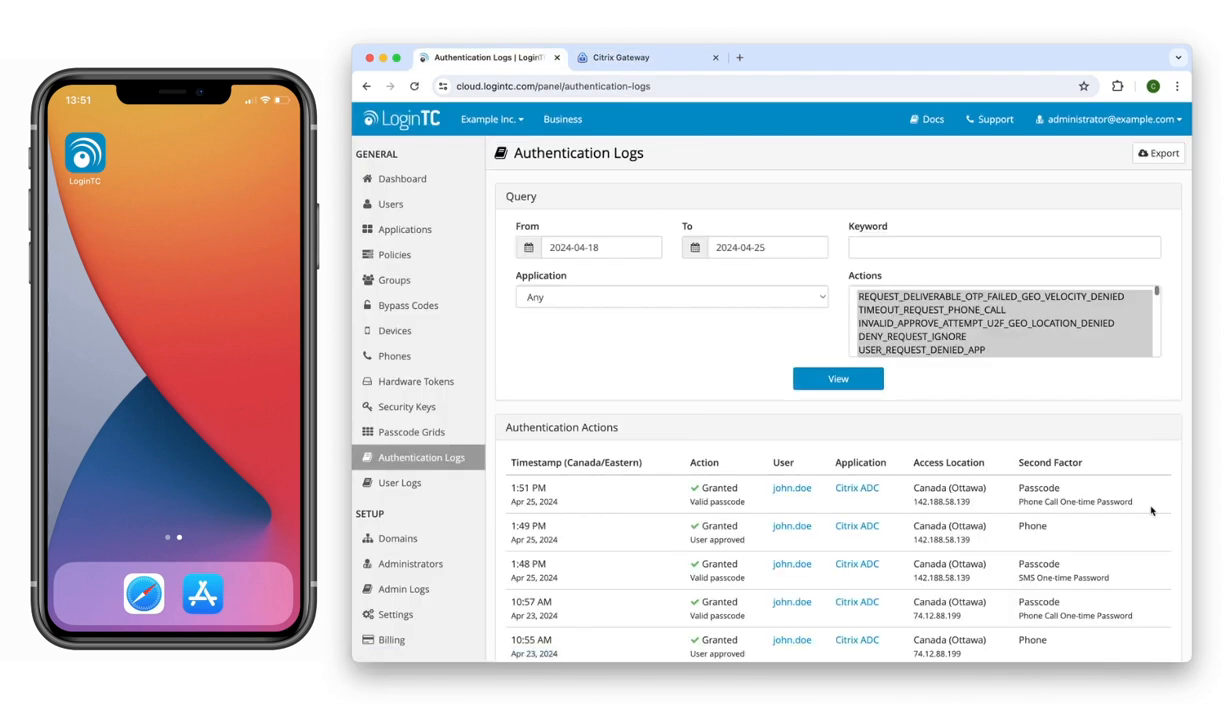